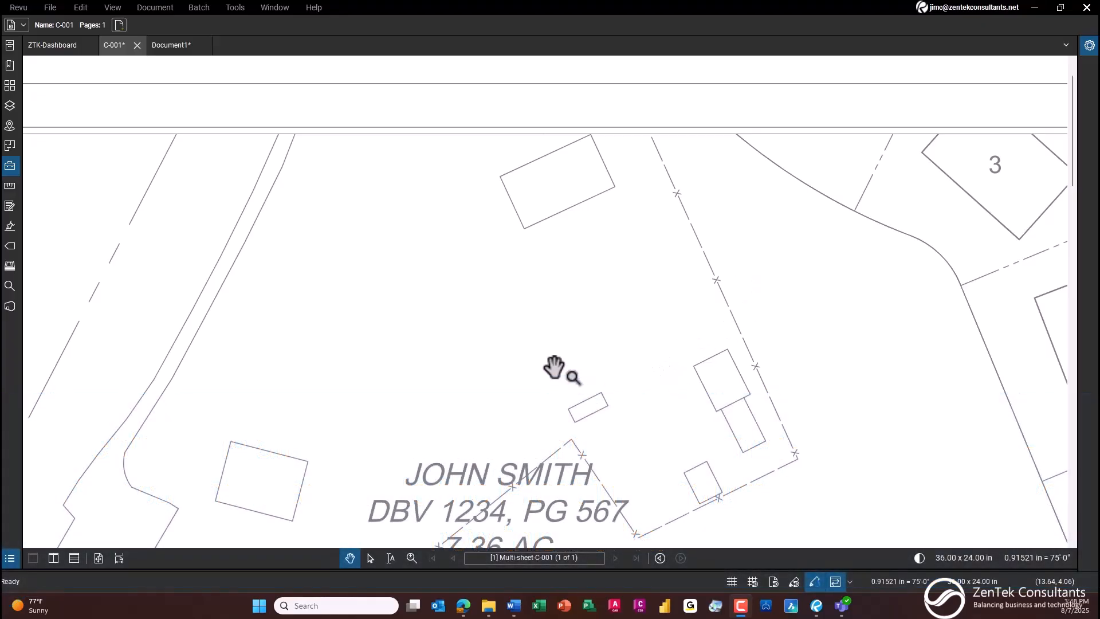
Step: Open the Tool Chest and expand the PreCon Survey tool set
{"action": "left_click_drag", "start_coordinate": [585, 302], "coordinate": [583, 283]}
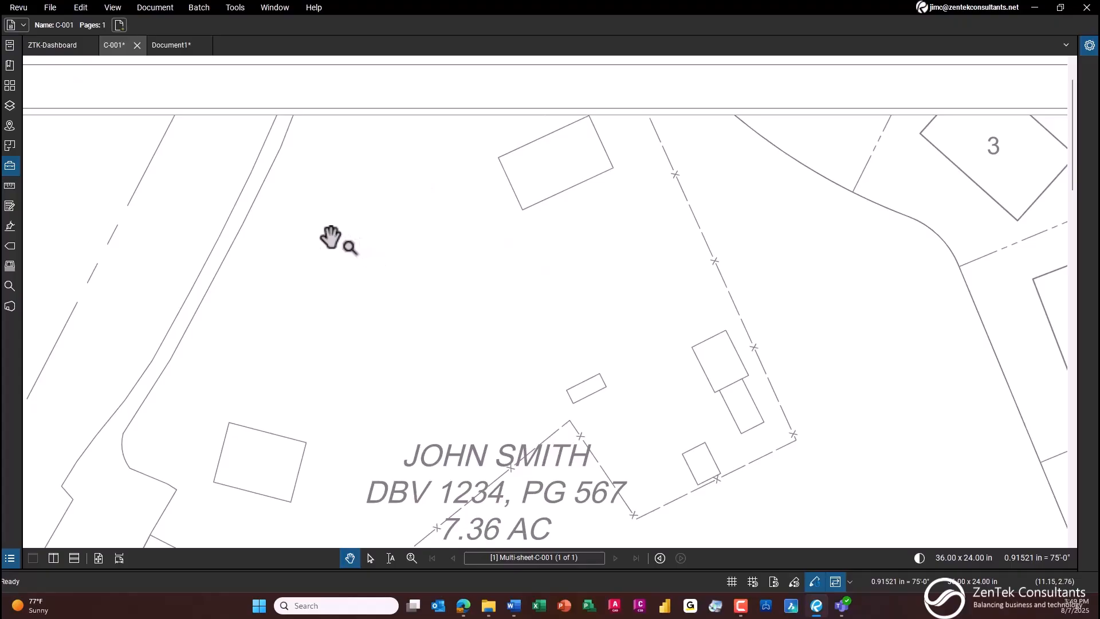
{"action": "left_click", "coordinate": [11, 166]}
{"action": "left_click_drag", "start_coordinate": [702, 216], "coordinate": [534, 305]}
{"action": "scroll", "coordinate": [583, 266], "scroll_direction": "up", "scroll_amount": 5}
{"action": "scroll", "coordinate": [604, 253], "scroll_direction": "down", "scroll_amount": 3}
{"action": "left_click_drag", "start_coordinate": [602, 250], "coordinate": [554, 274]}
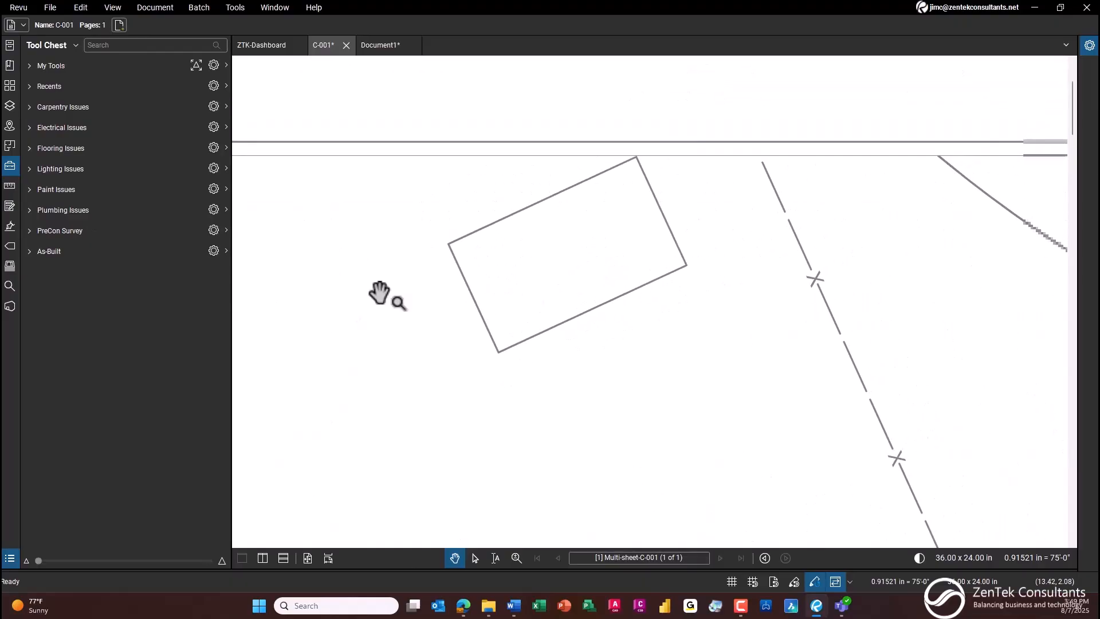
{"action": "left_click", "coordinate": [28, 232]}
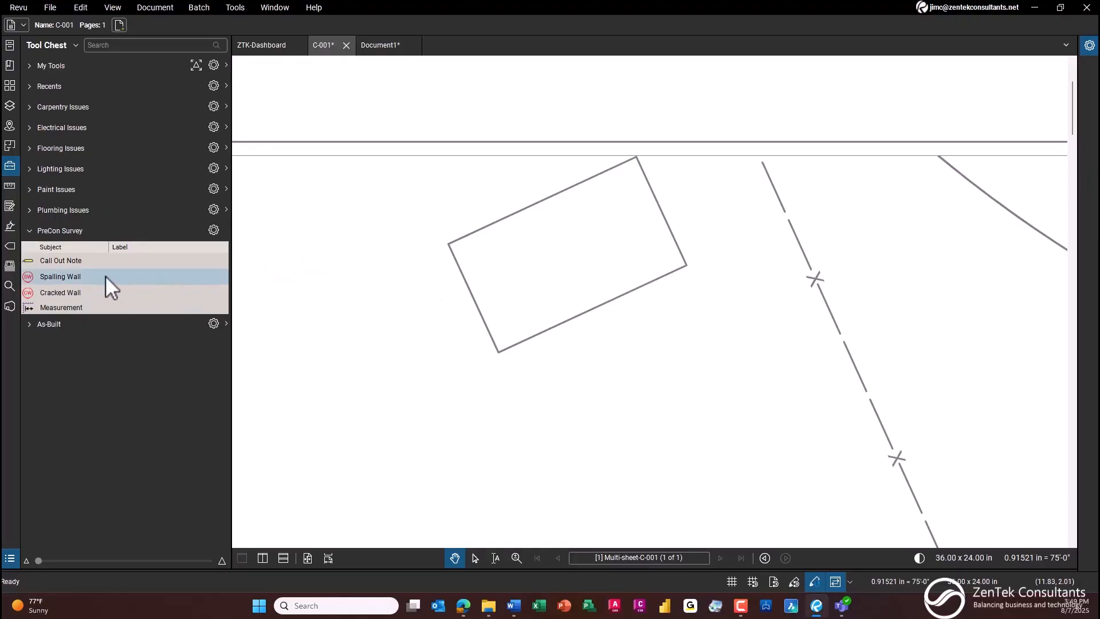
Step: Place one Cracked Wall marker beside the lower long wall of the rectangular building near the road
{"action": "left_click", "coordinate": [80, 294]}
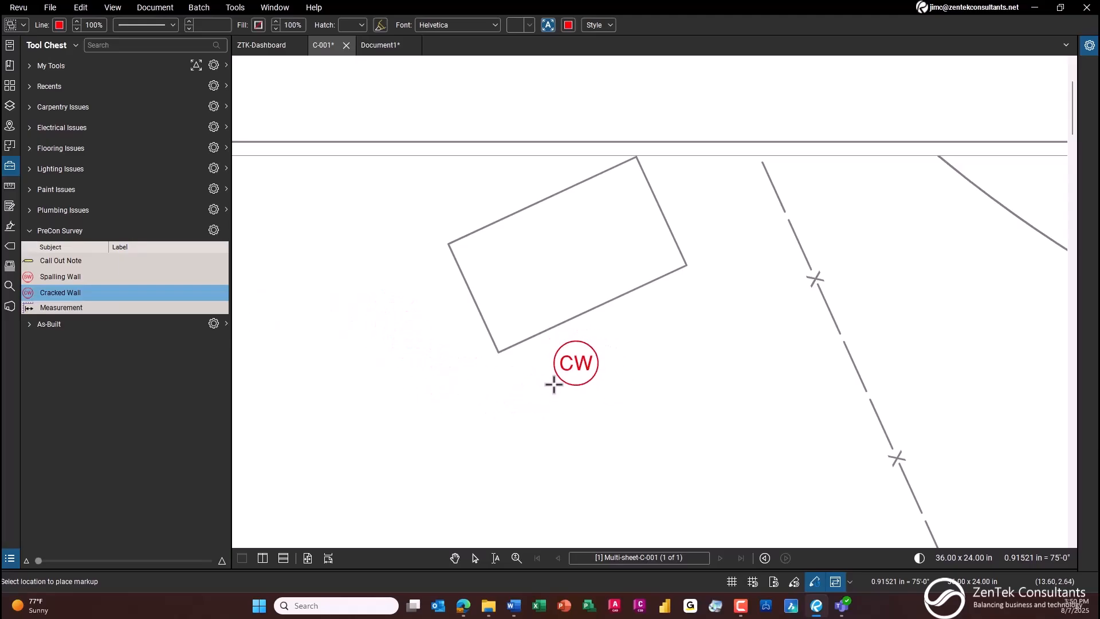
{"action": "left_click", "coordinate": [584, 359]}
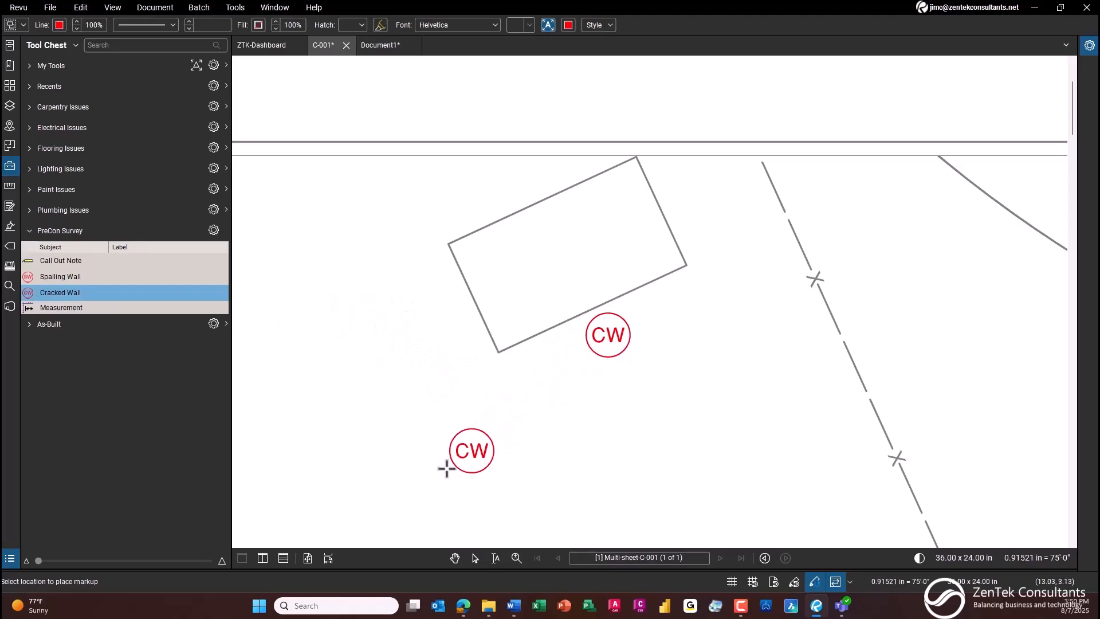
{"action": "key", "text": "Escape"}
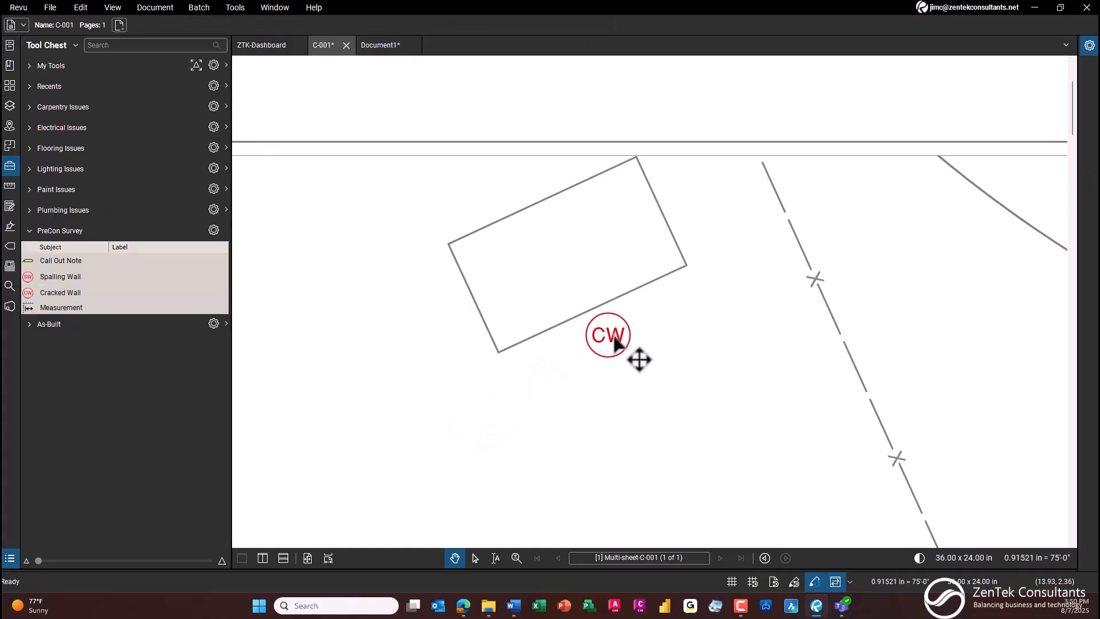
Step: Check the Cracked Wall marker's entry in the Markups List, then close the list
{"action": "left_click", "coordinate": [609, 342]}
{"action": "left_click", "coordinate": [13, 559]}
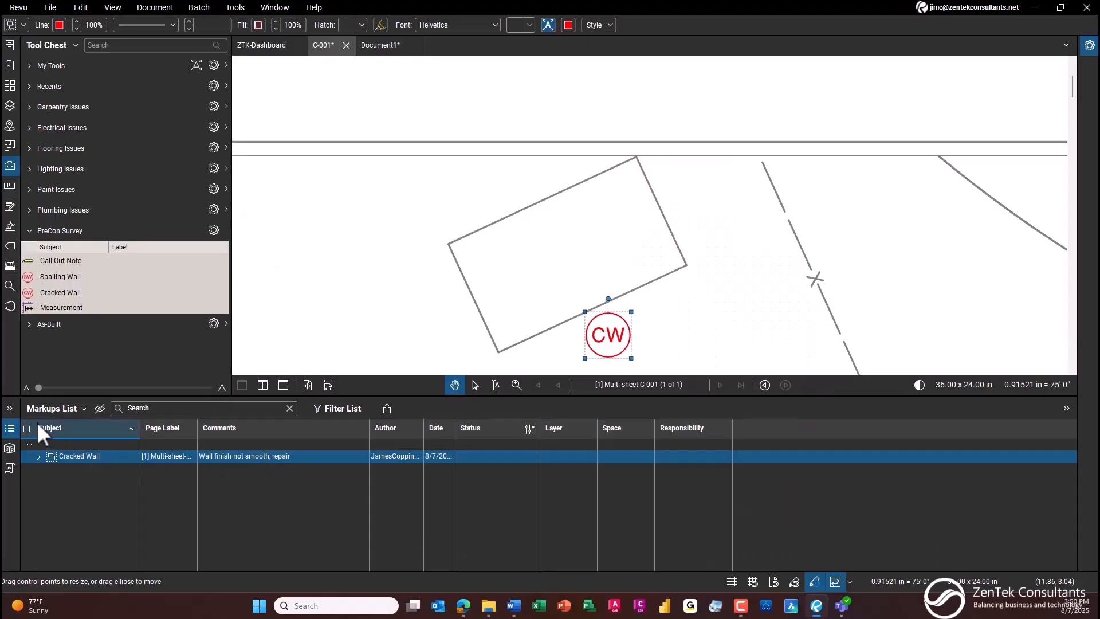
{"action": "left_click", "coordinate": [10, 430]}
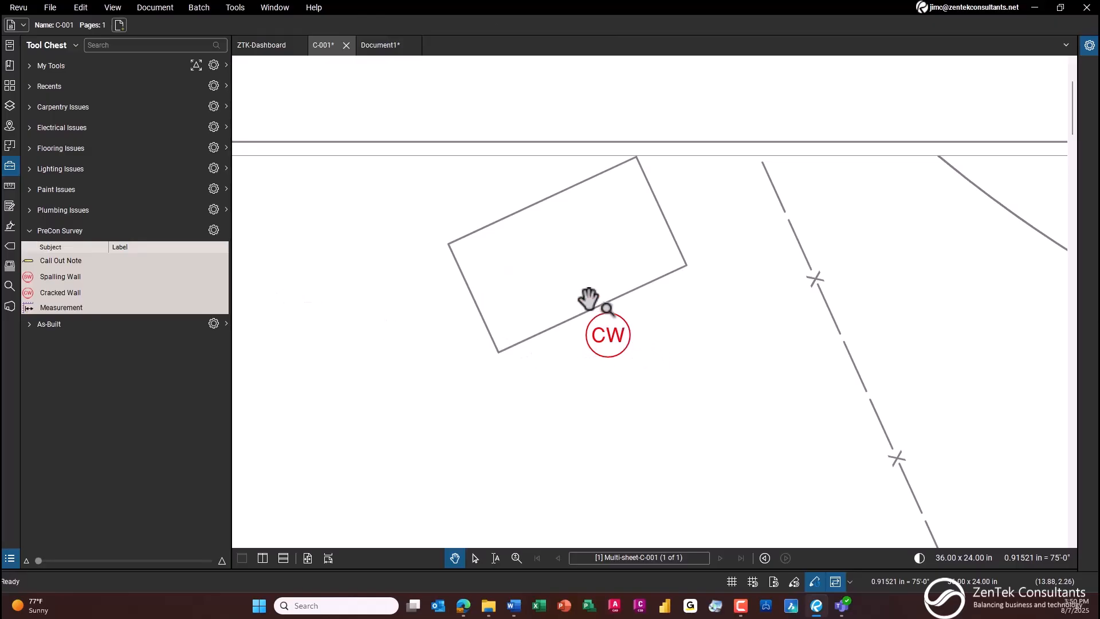
Step: Add a length measurement of about 36'-9" along the lower wall from the building's bottom corner, and move the CW marker to its end
{"action": "left_click", "coordinate": [68, 308]}
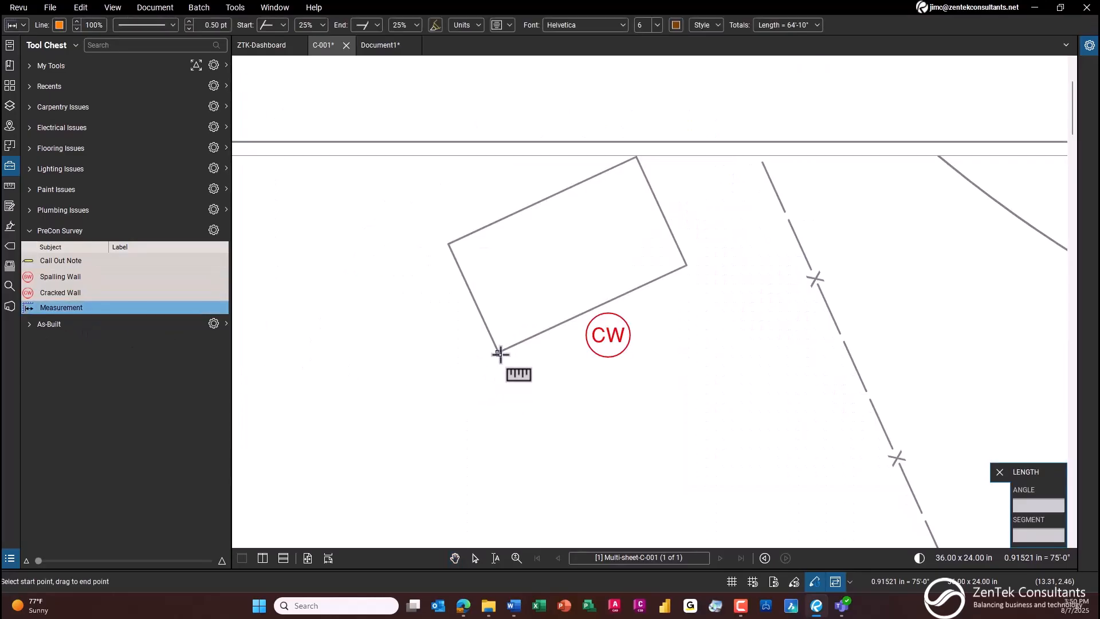
{"action": "mouse_move", "coordinate": [499, 352]}
{"action": "left_mouse_down"}
{"action": "mouse_move", "coordinate": [579, 325]}
{"action": "mouse_move", "coordinate": [570, 318]}
{"action": "left_mouse_up"}
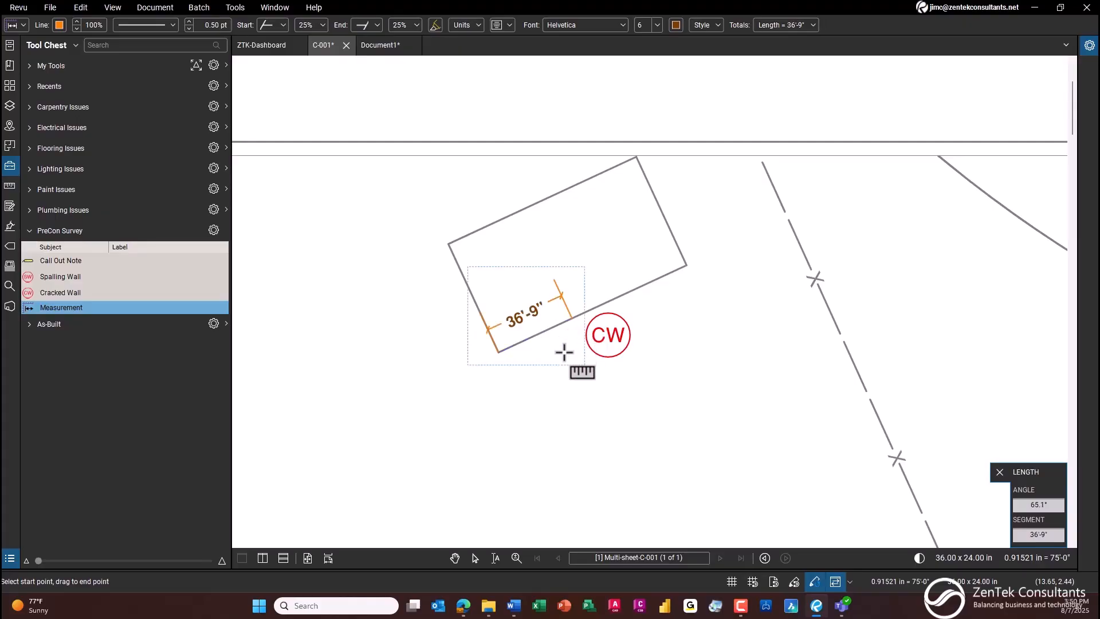
{"action": "key", "text": "Escape"}
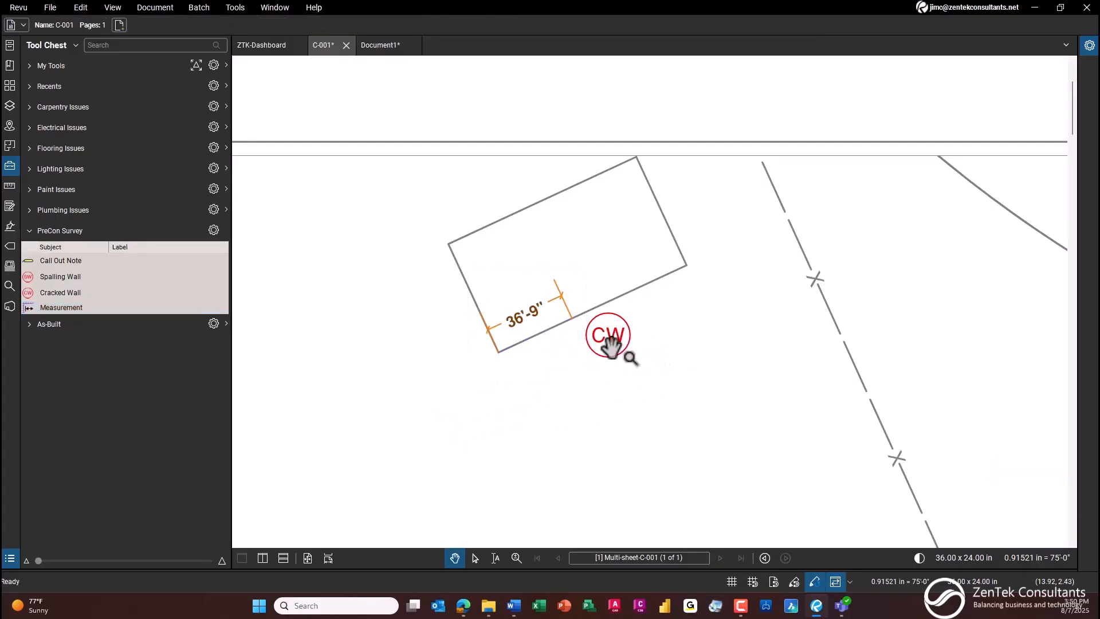
{"action": "left_click_drag", "start_coordinate": [616, 343], "coordinate": [598, 351]}
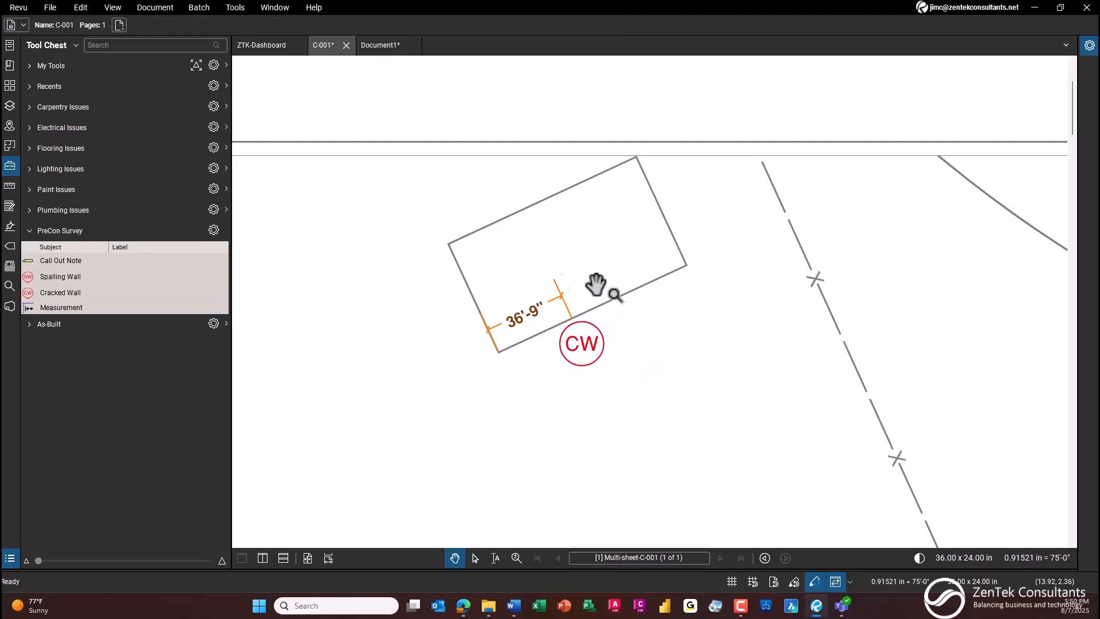
Step: Attach the image file cracked.jpg to the Cracked Wall marker as a capture
{"action": "scroll", "coordinate": [565, 317], "scroll_direction": "up", "scroll_amount": 1}
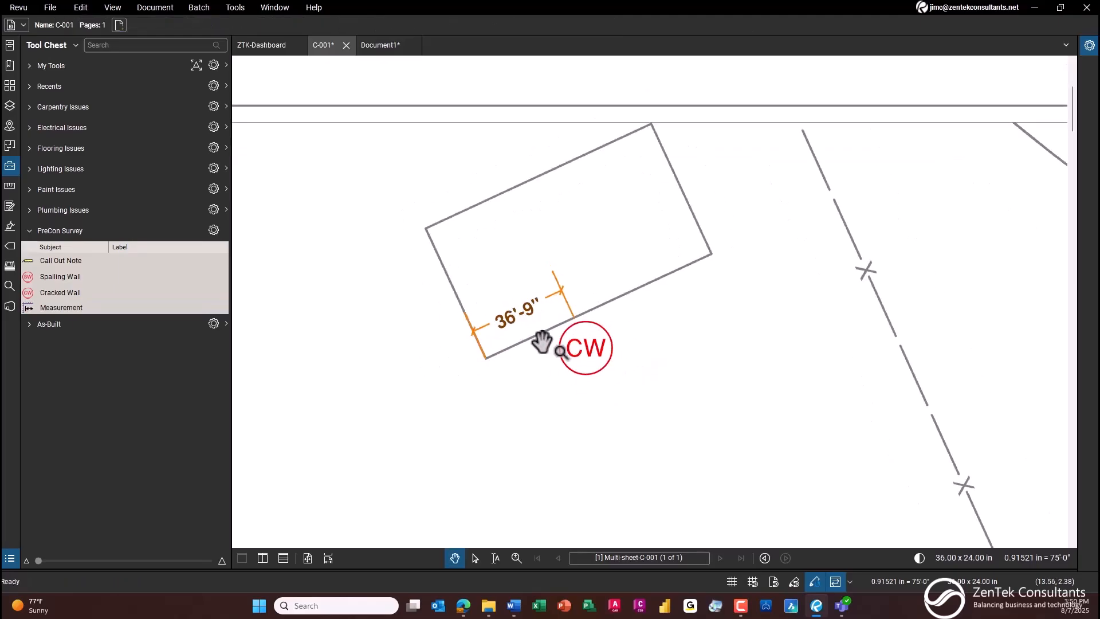
{"action": "left_click", "coordinate": [598, 350]}
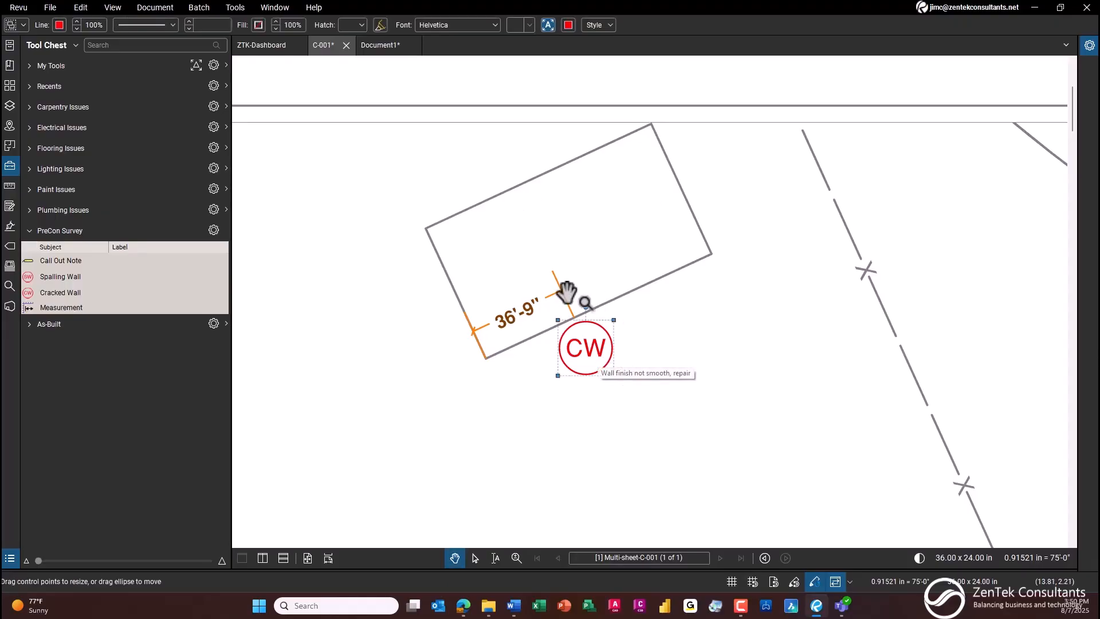
{"action": "right_click", "coordinate": [599, 351]}
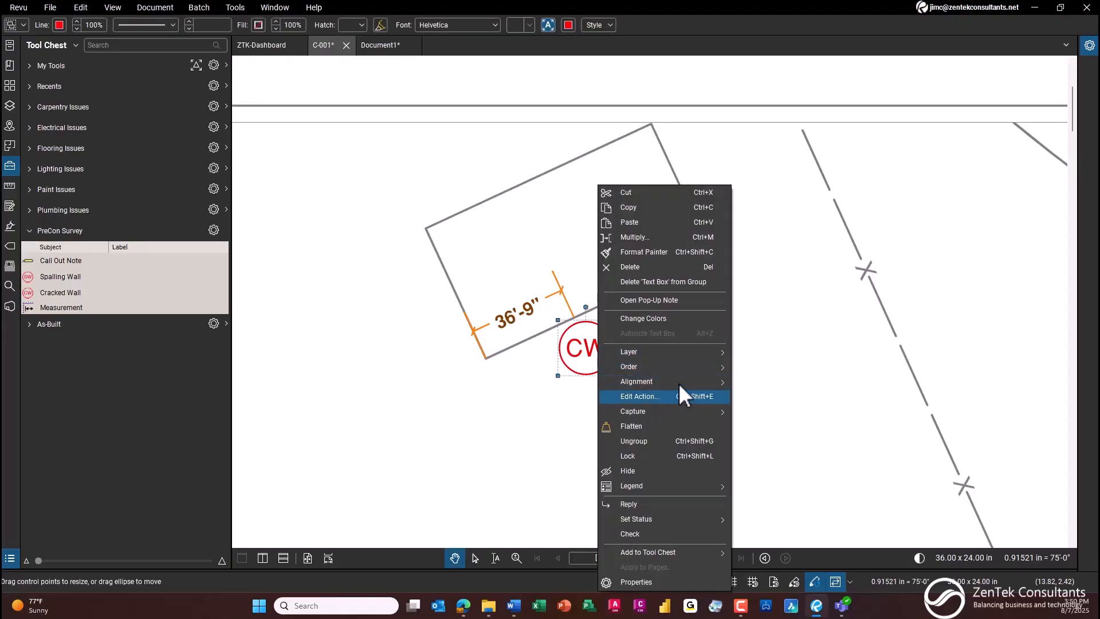
{"action": "mouse_move", "coordinate": [687, 412]}
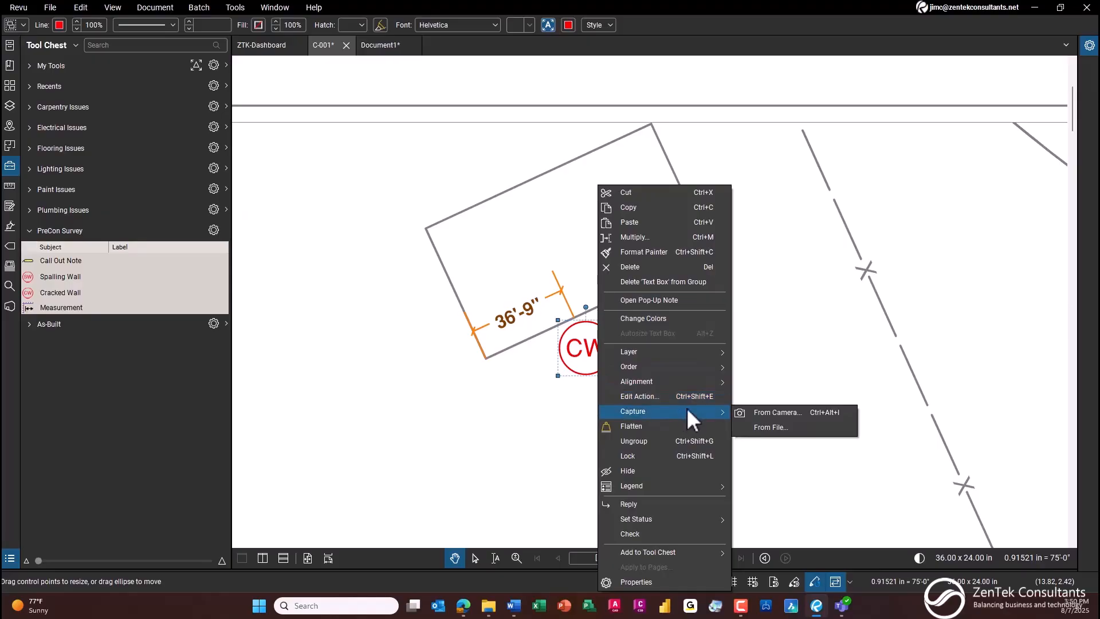
{"action": "left_click", "coordinate": [797, 434]}
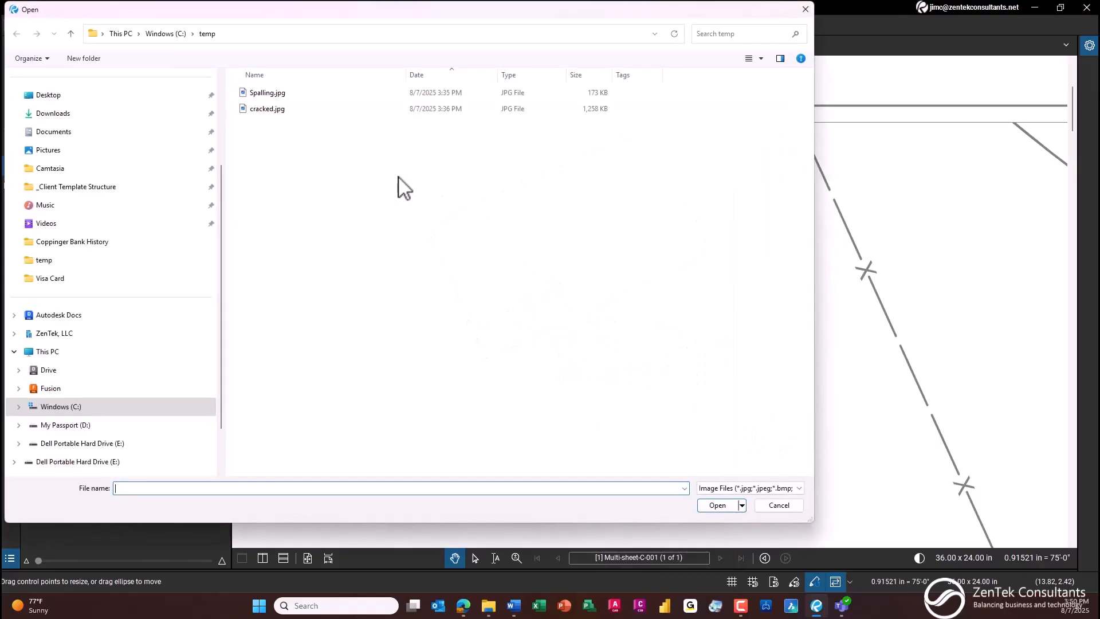
{"action": "left_click", "coordinate": [269, 110]}
{"action": "double_click", "coordinate": [274, 110]}
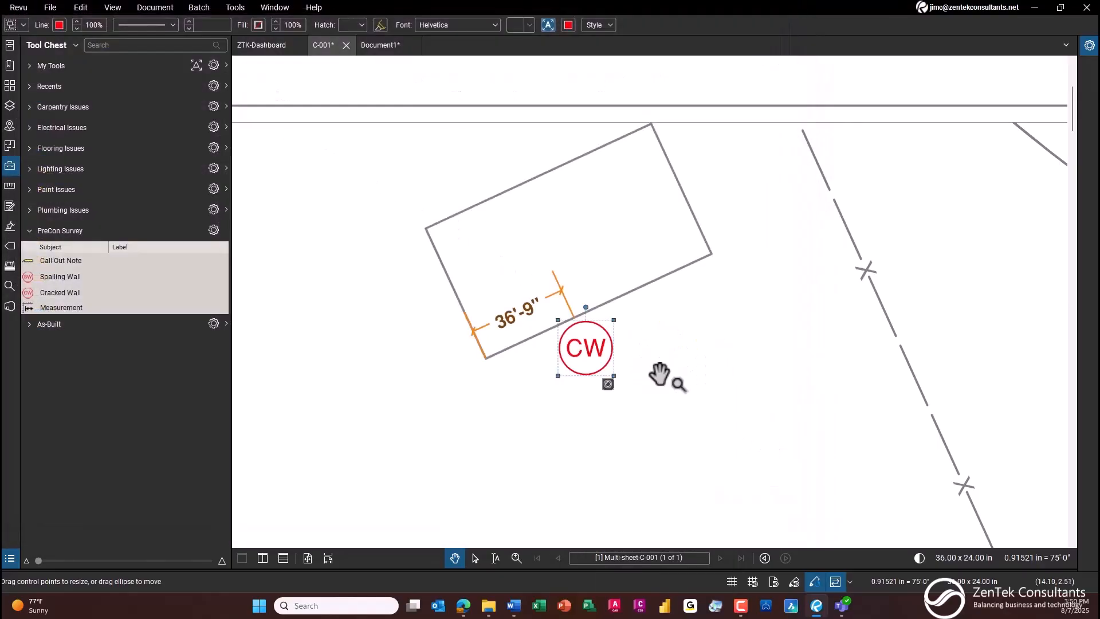
{"action": "left_click", "coordinate": [653, 413]}
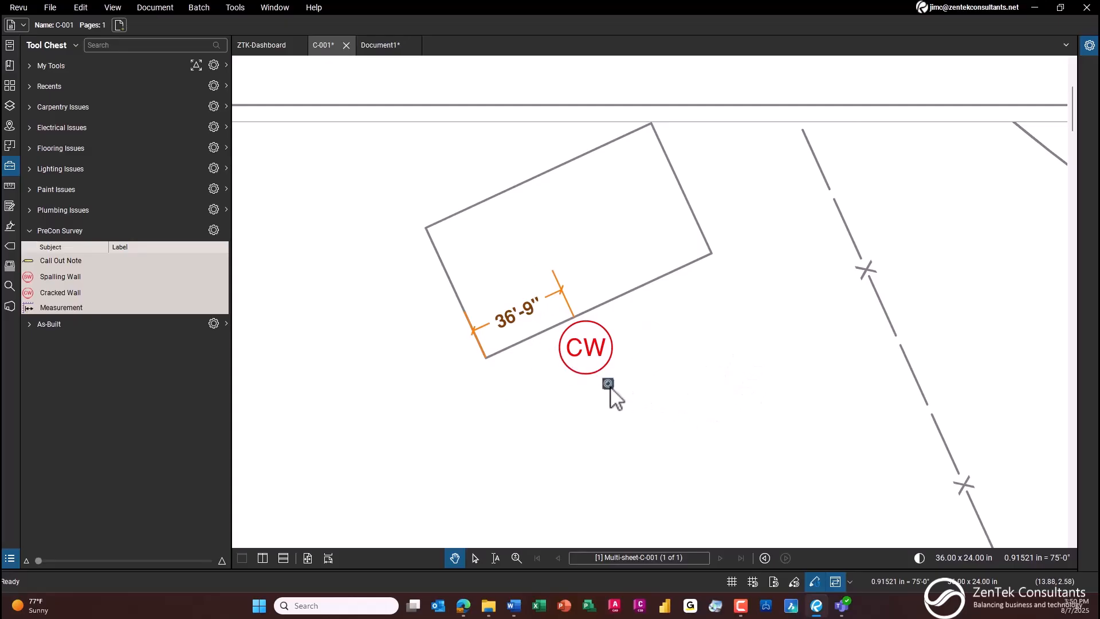
{"action": "mouse_move", "coordinate": [611, 389]}
Step: Place one Spalling Wall marker beside the building's right-hand short wall
{"action": "left_click", "coordinate": [71, 280]}
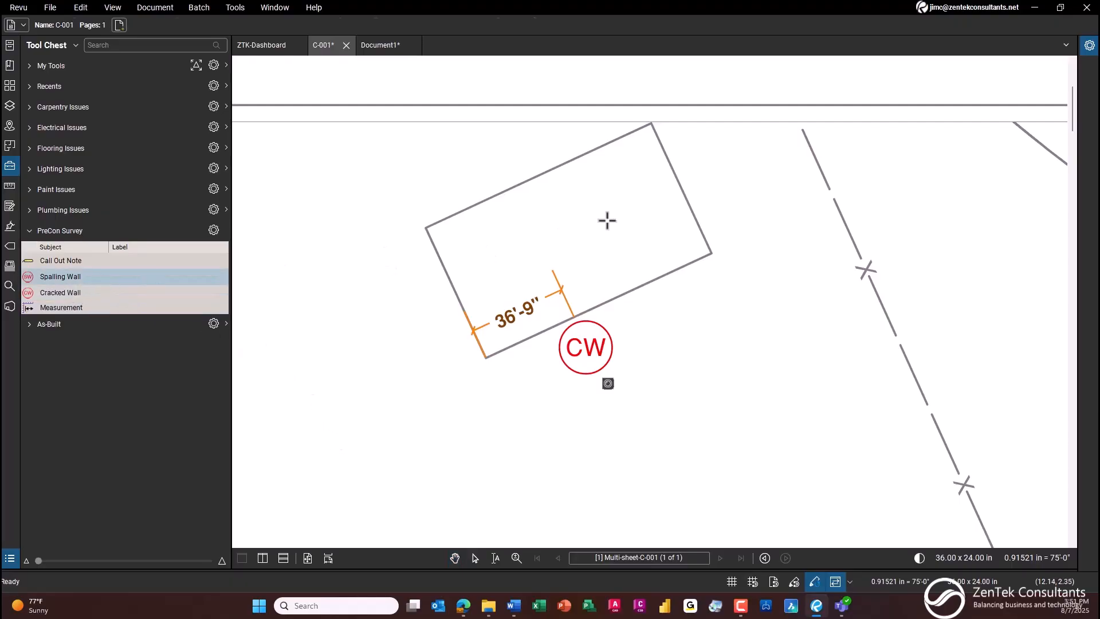
{"action": "left_click", "coordinate": [687, 208]}
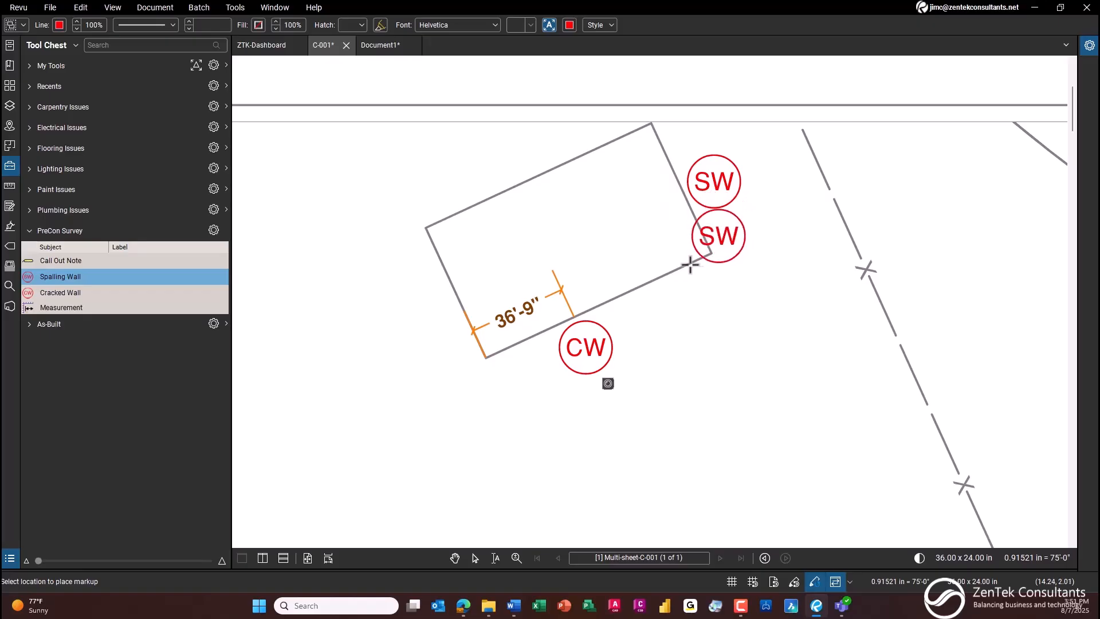
{"action": "key", "text": "Escape"}
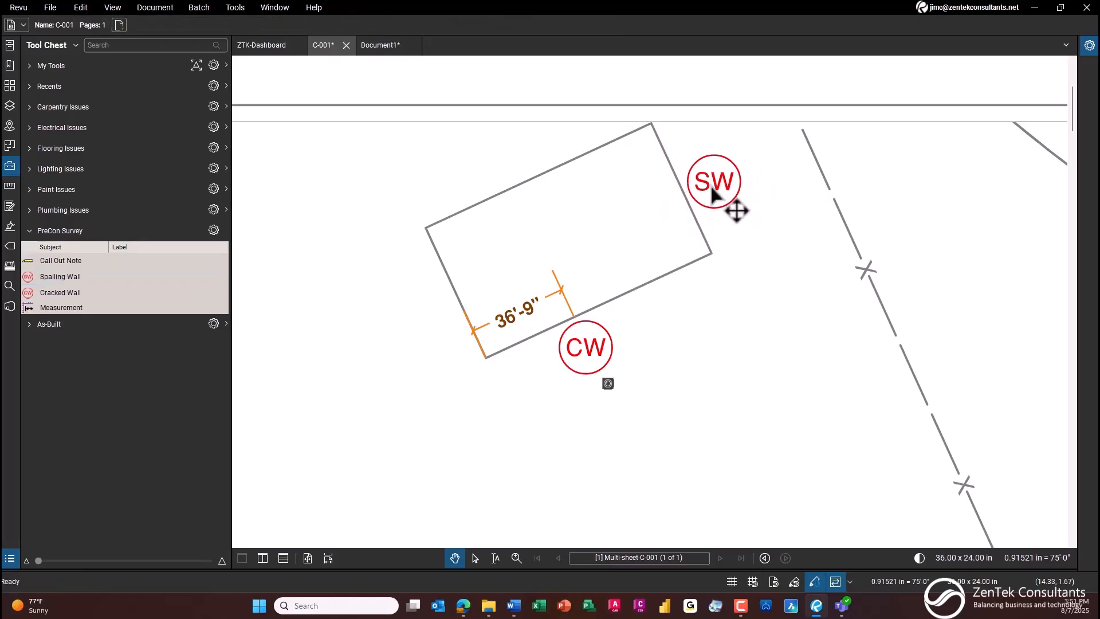
Step: Attach the image file Spalling.jpg to the Spalling Wall marker as a capture
{"action": "left_click", "coordinate": [712, 195]}
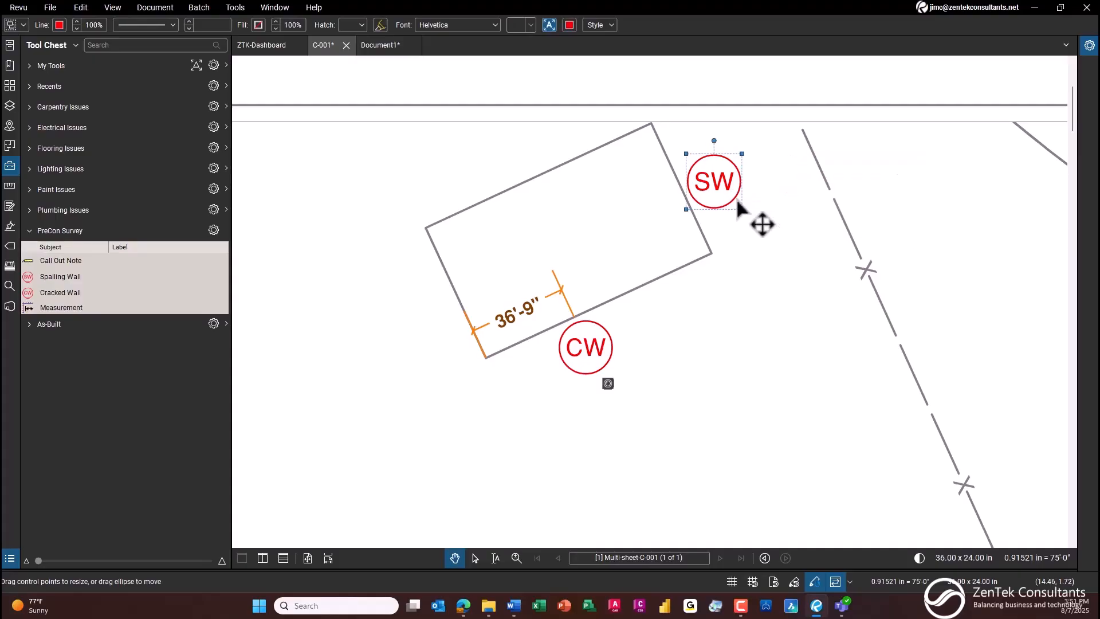
{"action": "right_click", "coordinate": [737, 203]}
{"action": "left_click", "coordinate": [814, 407]}
{"action": "left_click", "coordinate": [756, 433]}
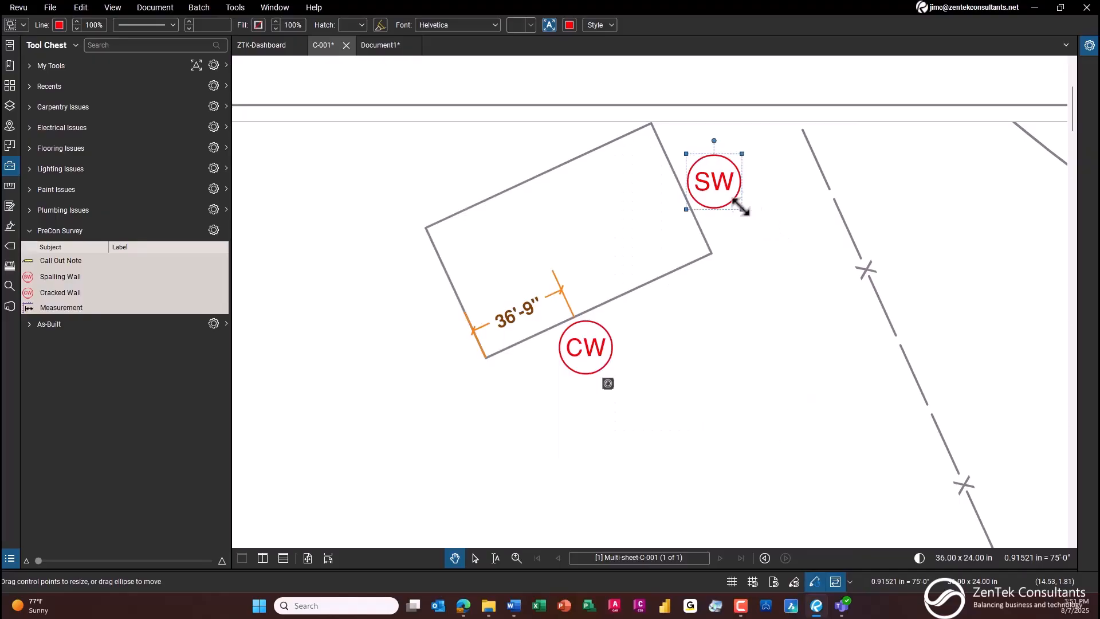
{"action": "right_click", "coordinate": [736, 210]}
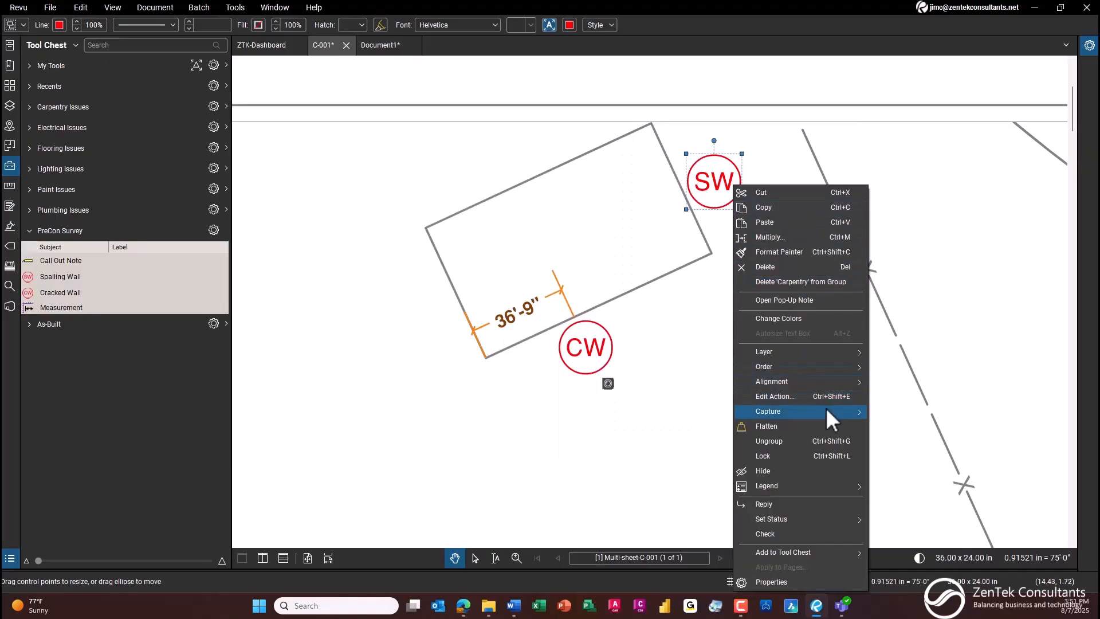
{"action": "mouse_move", "coordinate": [826, 410]}
{"action": "left_click", "coordinate": [902, 432]}
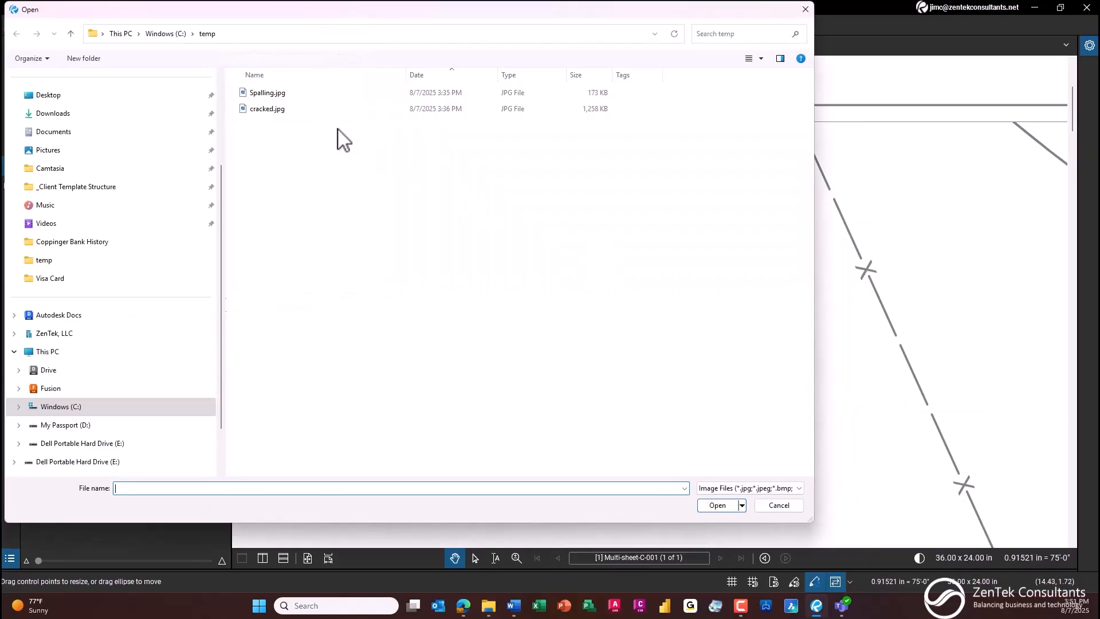
{"action": "double_click", "coordinate": [285, 94]}
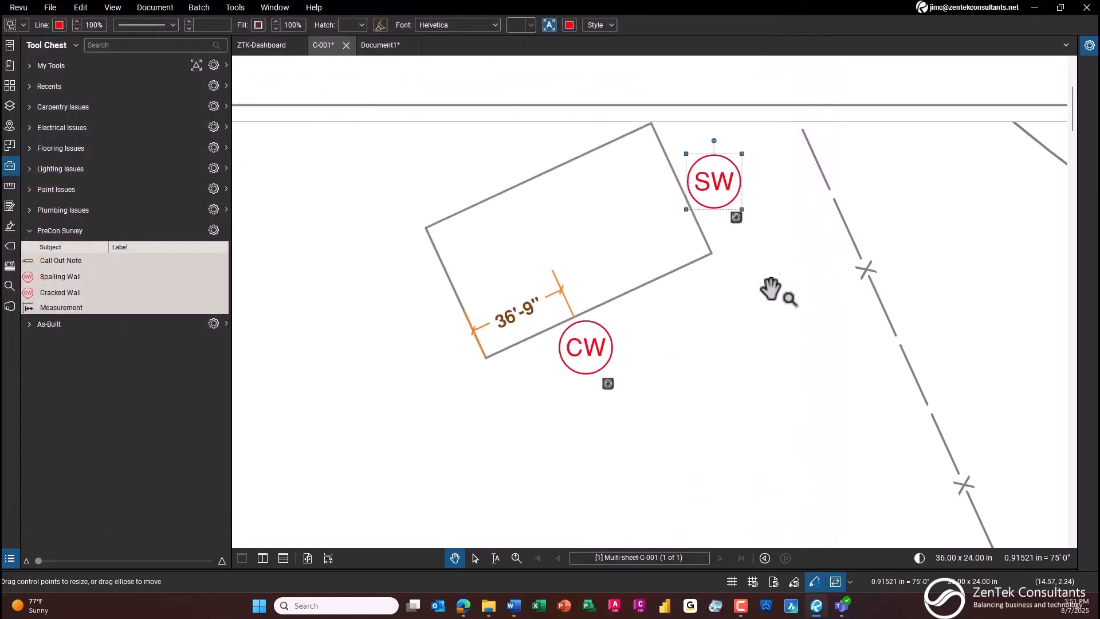
Step: View the photo attached to the Spalling Wall marker, then close the preview
{"action": "left_click", "coordinate": [745, 225]}
{"action": "left_click", "coordinate": [738, 219]}
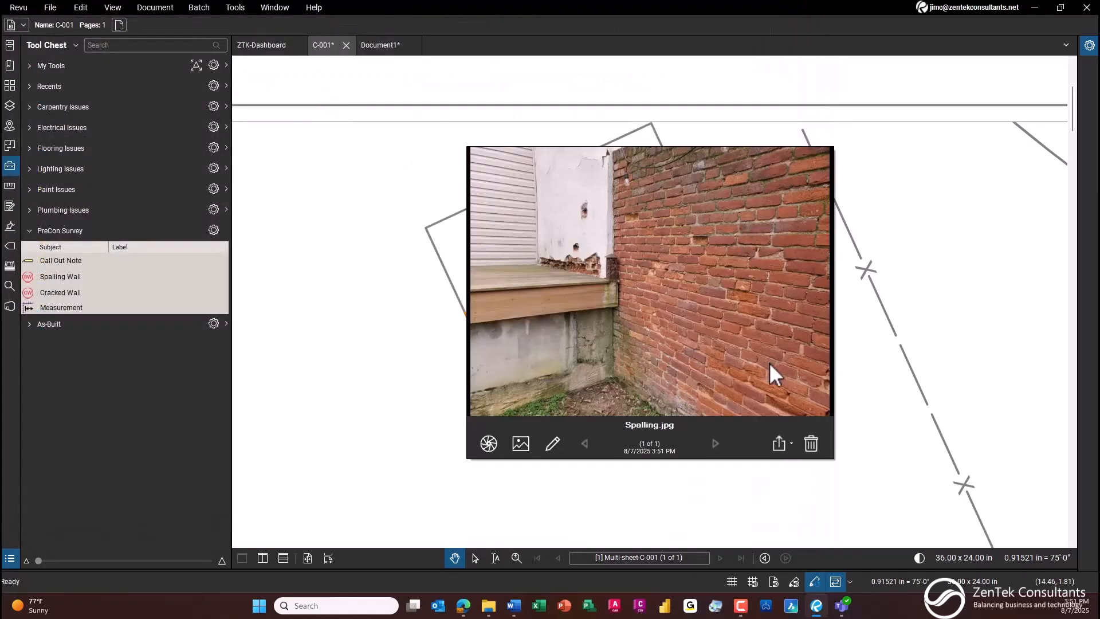
{"action": "left_click", "coordinate": [446, 406]}
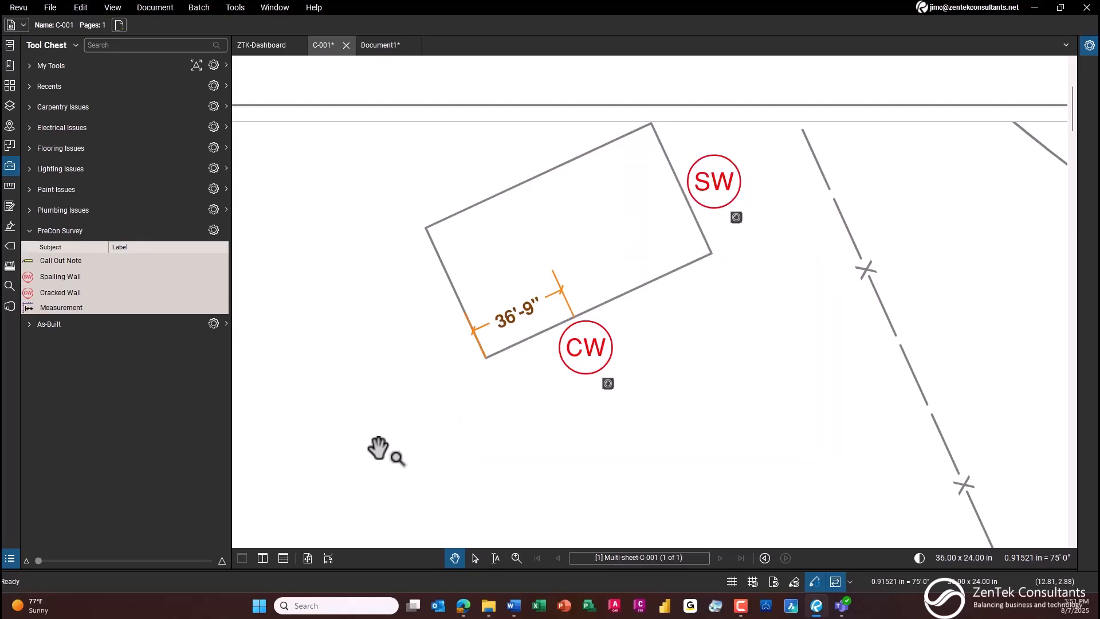
Step: Switch the Call Out Note tool from placing its preset note to drawing a new callout with the same style
{"action": "left_click", "coordinate": [77, 263]}
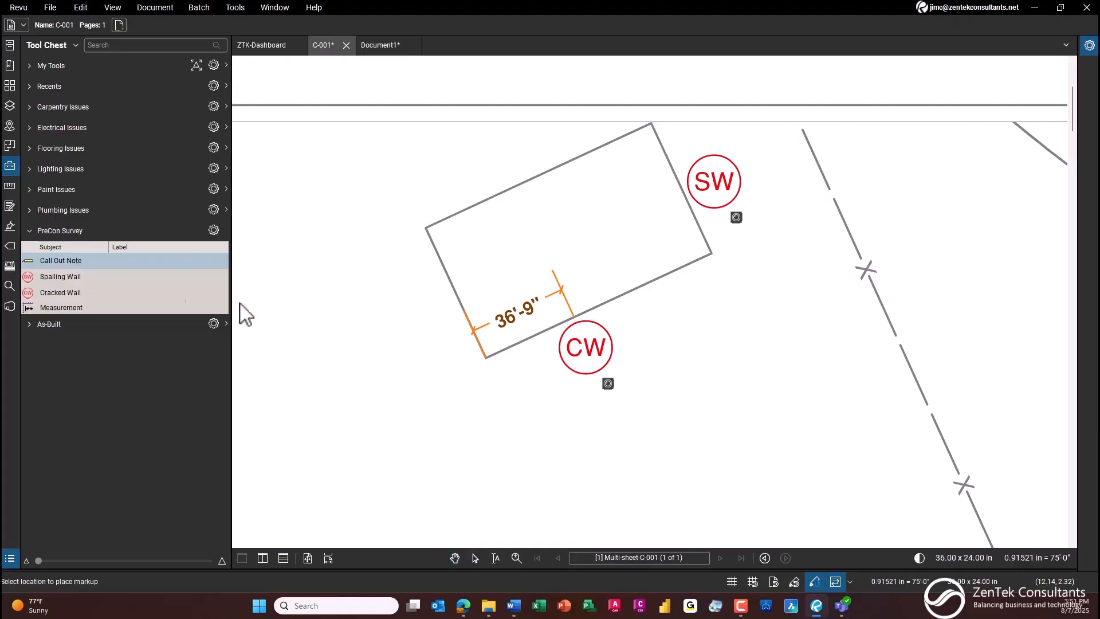
{"action": "left_click_drag", "start_coordinate": [330, 450], "coordinate": [285, 451]}
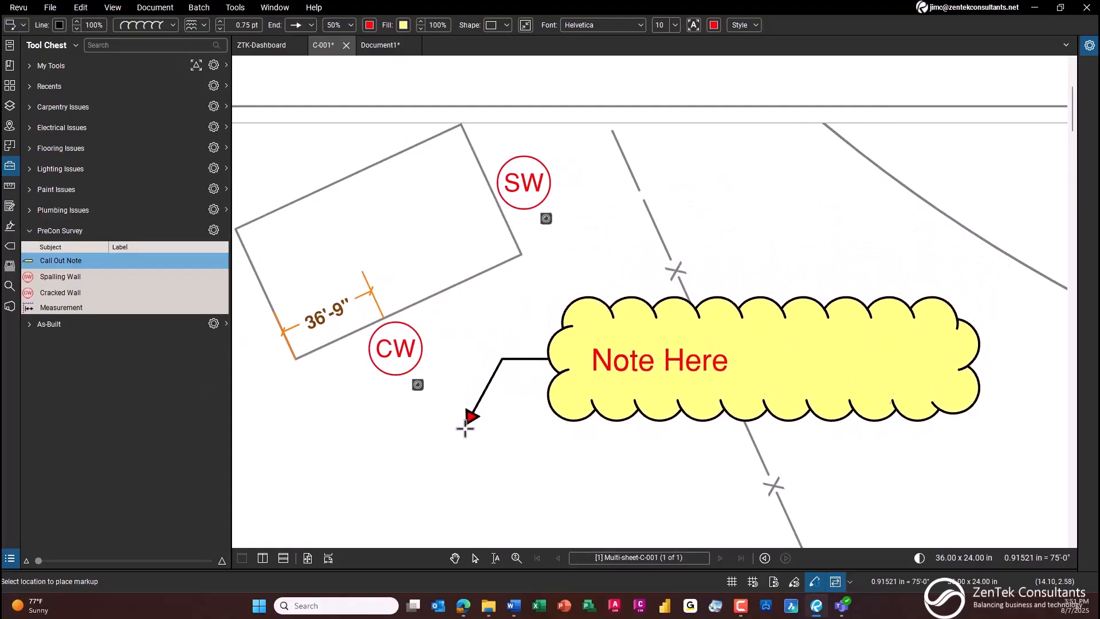
{"action": "right_click", "coordinate": [85, 257]}
{"action": "left_click", "coordinate": [79, 267]}
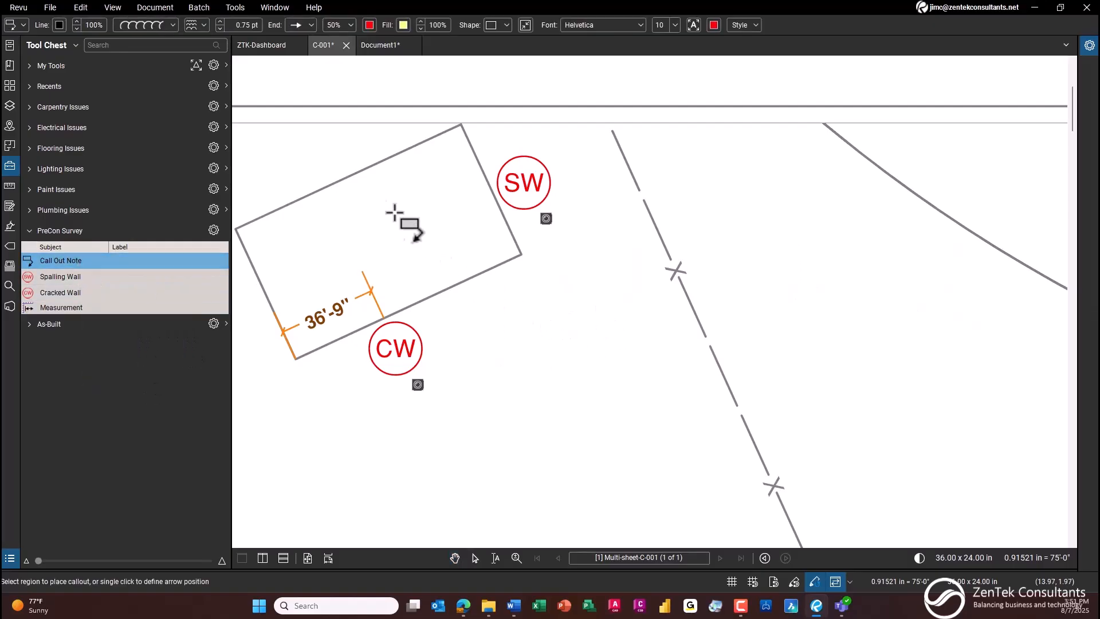
Step: Draw a callout pointing at the building's upper-left corner, with its text box to the left reading "Corner was hit by truck"
{"action": "mouse_move", "coordinate": [553, 280]}
{"action": "left_mouse_down"}
{"action": "mouse_move", "coordinate": [832, 328]}
{"action": "mouse_move", "coordinate": [956, 309]}
{"action": "left_mouse_up"}
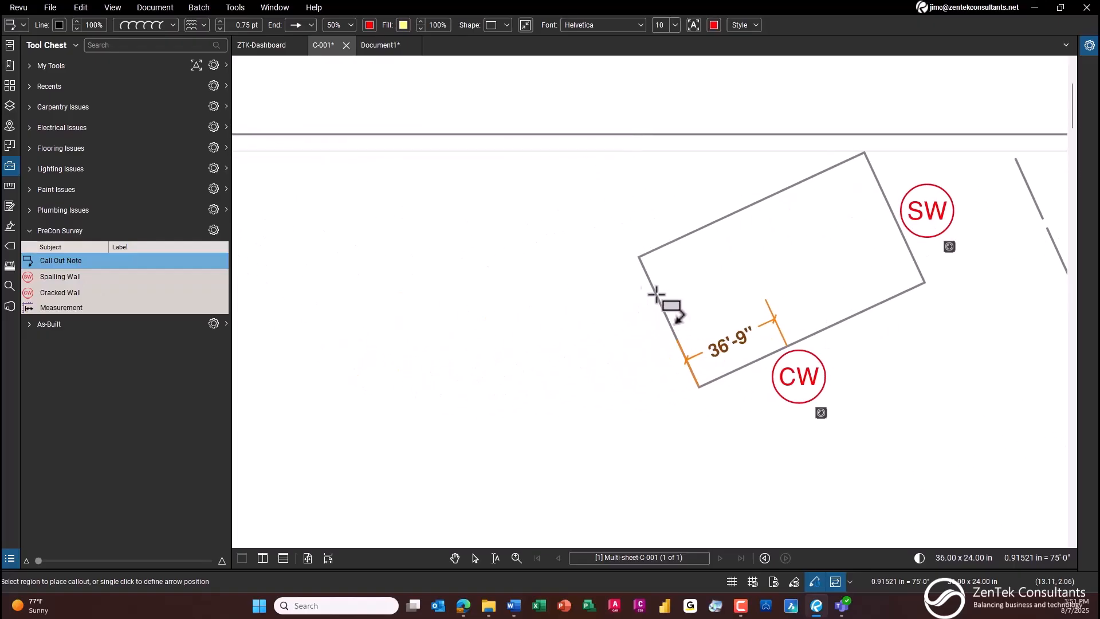
{"action": "left_click", "coordinate": [639, 256]}
{"action": "left_click_drag", "start_coordinate": [520, 332], "coordinate": [678, 341]}
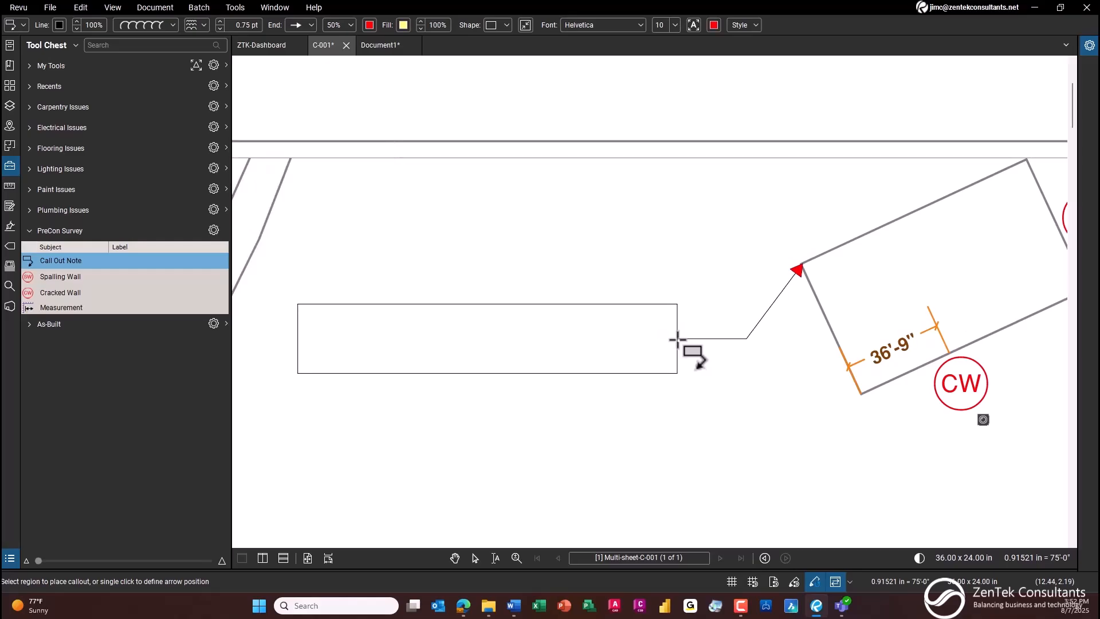
{"action": "left_click", "coordinate": [678, 339]}
{"action": "type", "text": "Corner was"}
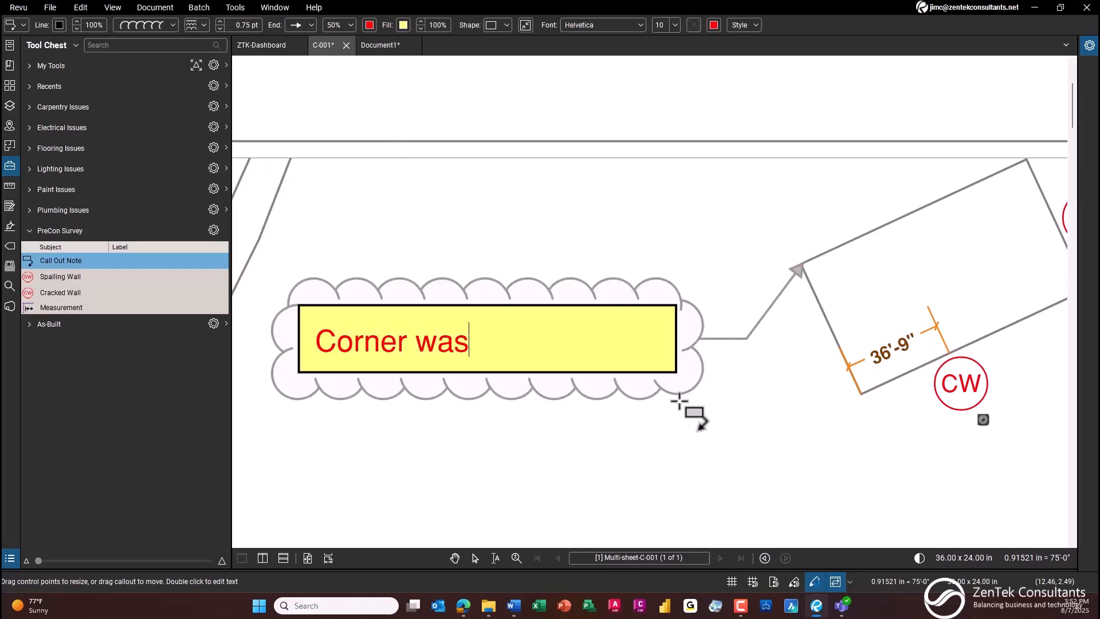
{"action": "type", "text": " hit by tr"}
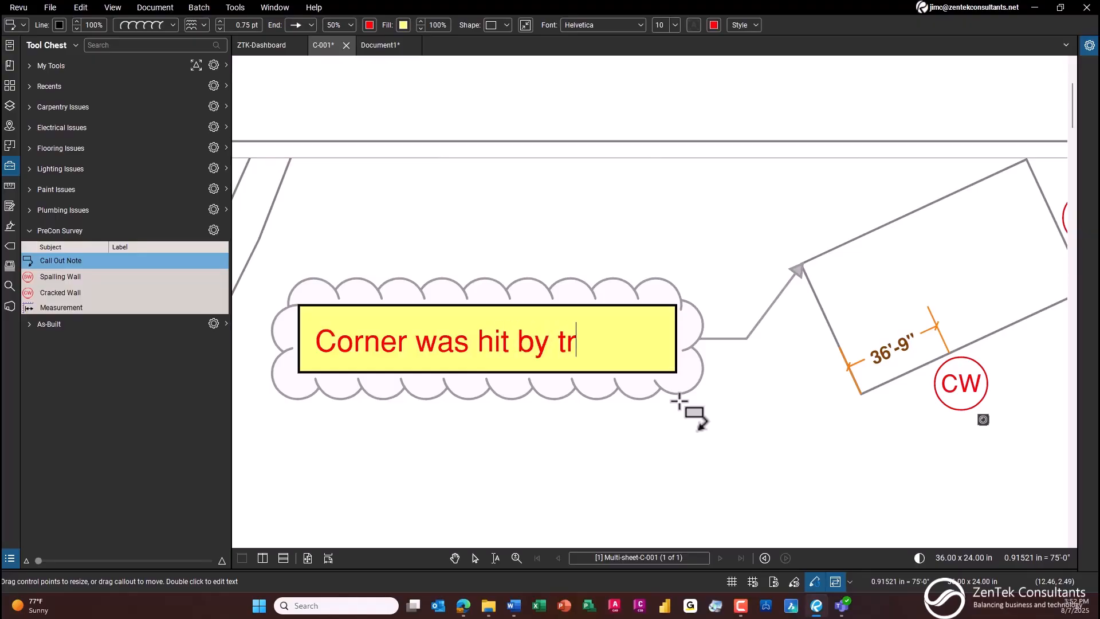
{"action": "type", "text": "uck"}
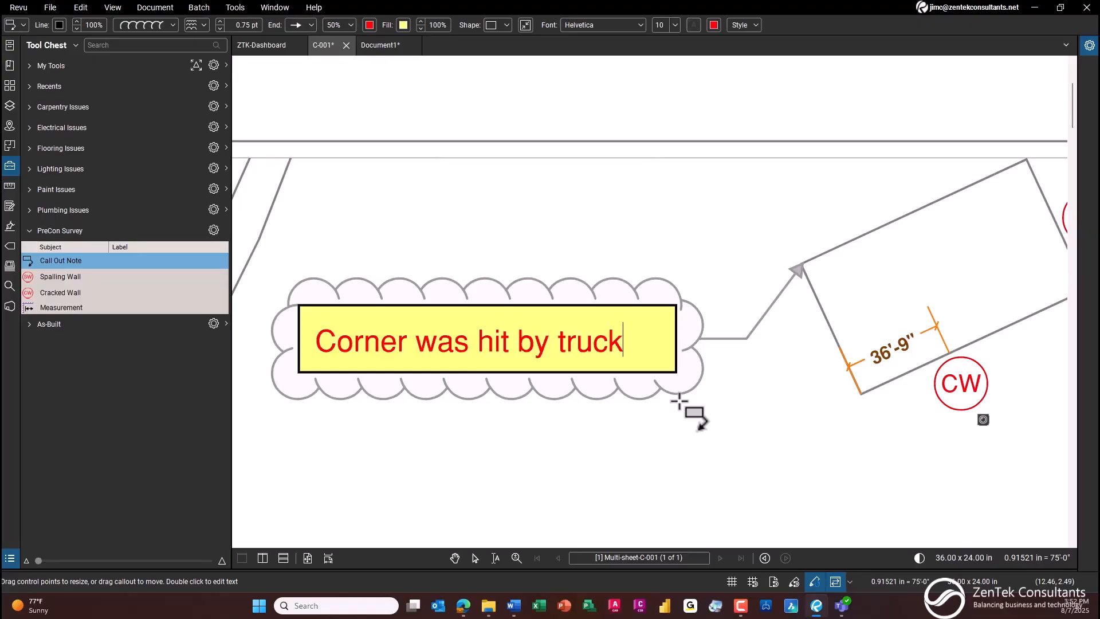
{"action": "left_click", "coordinate": [791, 431]}
{"action": "scroll", "coordinate": [802, 427], "scroll_direction": "down", "scroll_amount": 3}
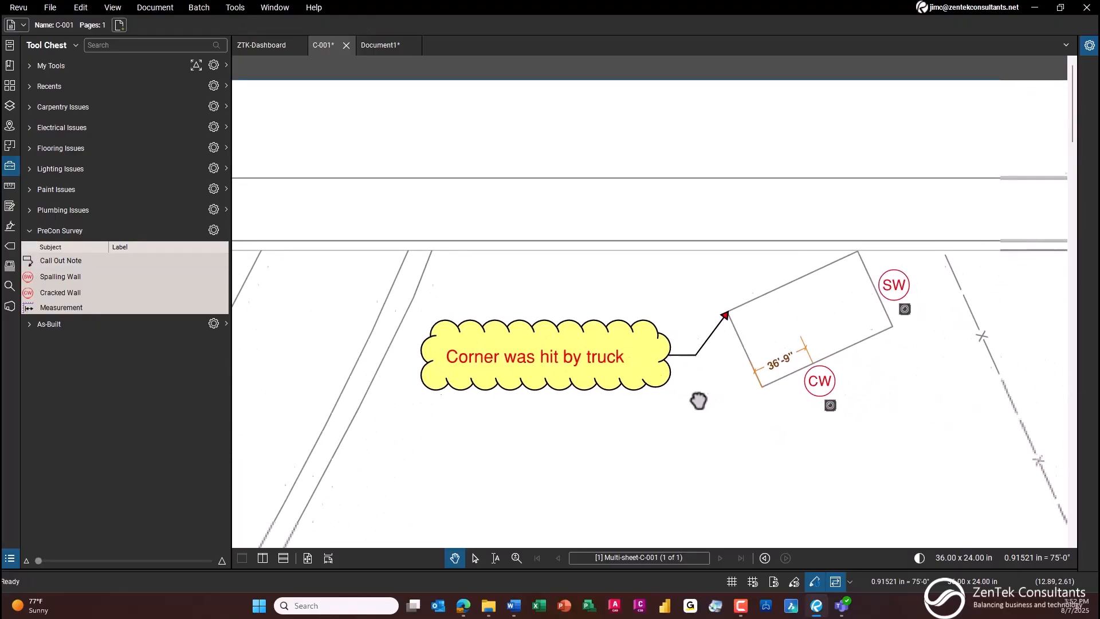
{"action": "scroll", "coordinate": [611, 350], "scroll_direction": "up", "scroll_amount": 1}
{"action": "left_click_drag", "start_coordinate": [611, 351], "coordinate": [509, 336]}
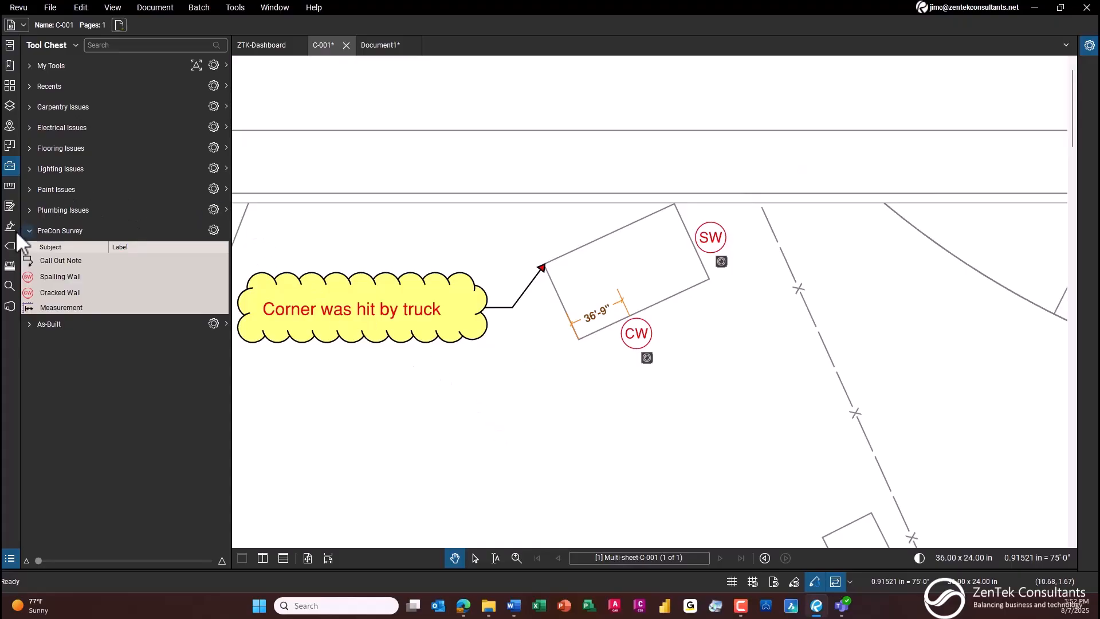
Step: View the Bluebeam Studio sign-in options, then return to the Tool Chest
{"action": "left_click", "coordinate": [11, 306]}
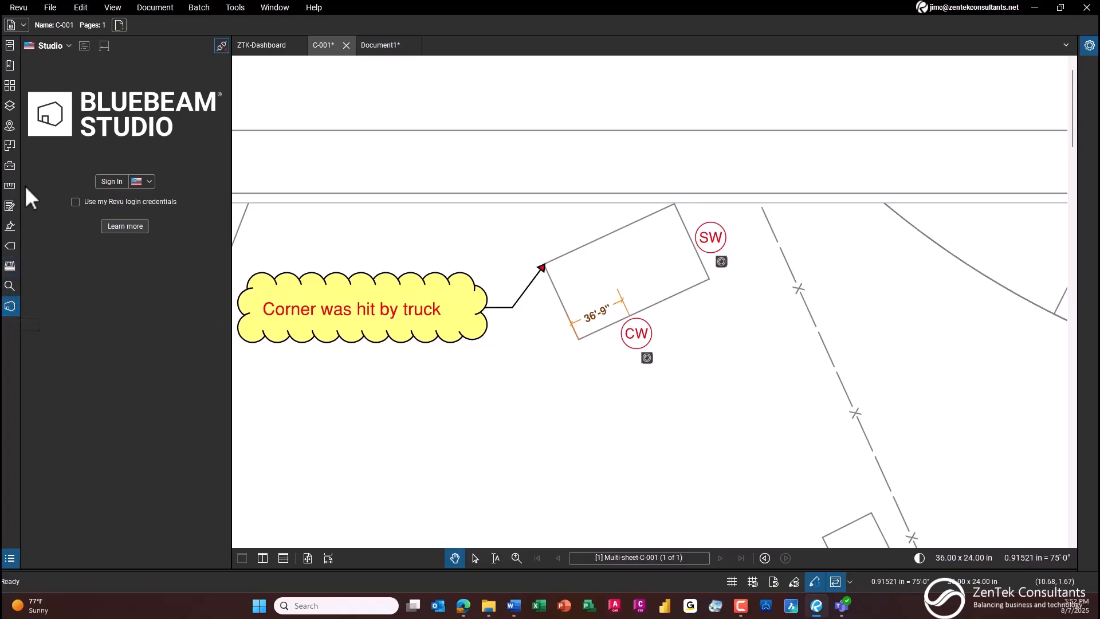
{"action": "left_click", "coordinate": [13, 166]}
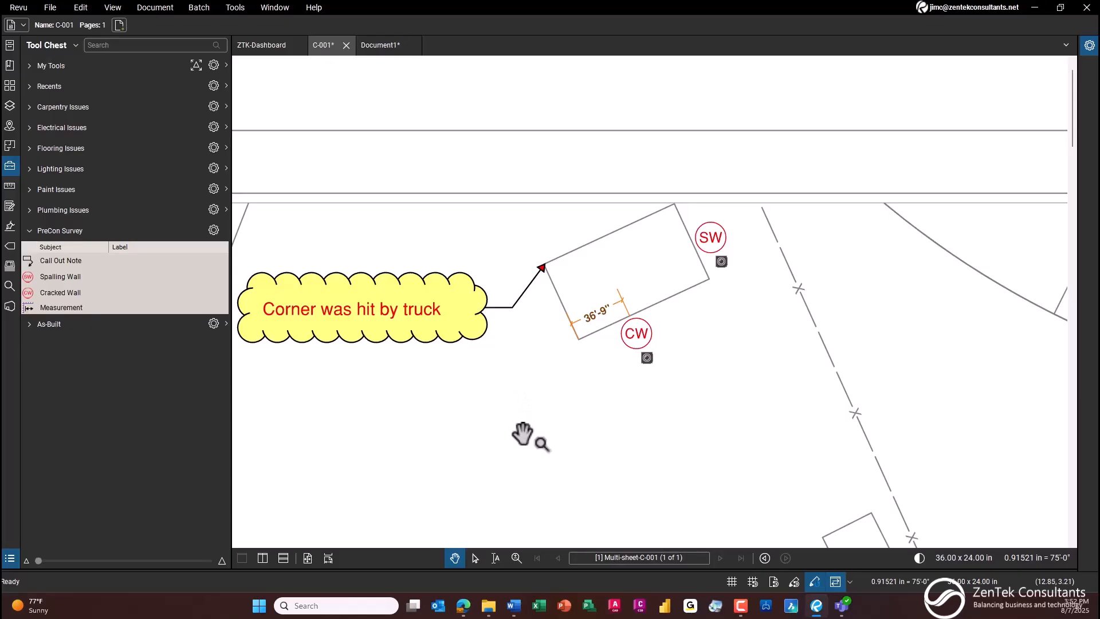
{"action": "scroll", "coordinate": [526, 422], "scroll_direction": "down", "scroll_amount": 1}
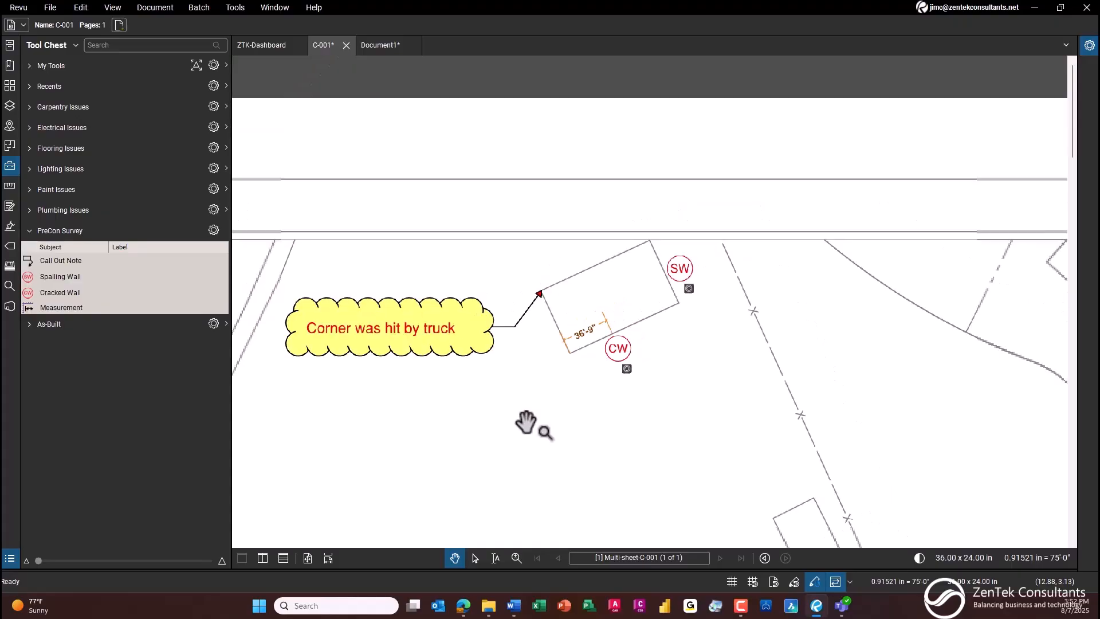
{"action": "left_click_drag", "start_coordinate": [525, 424], "coordinate": [526, 368]}
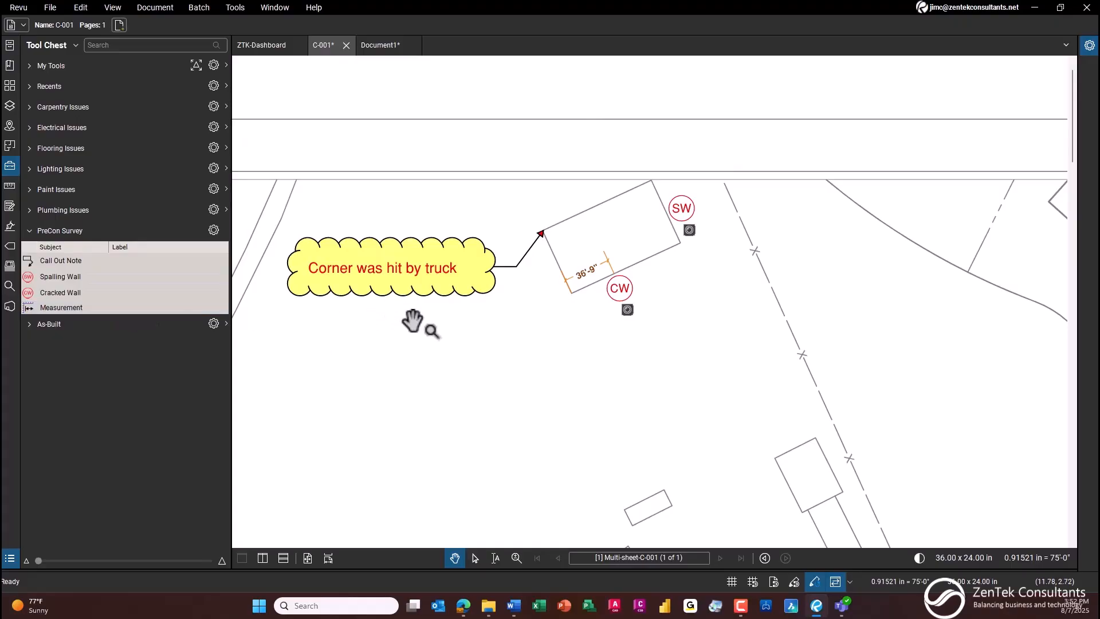
Step: Collapse the PreCon Survey tool set, show the Markups List and export all C-001 markups as a CSV summary
{"action": "left_click", "coordinate": [30, 231]}
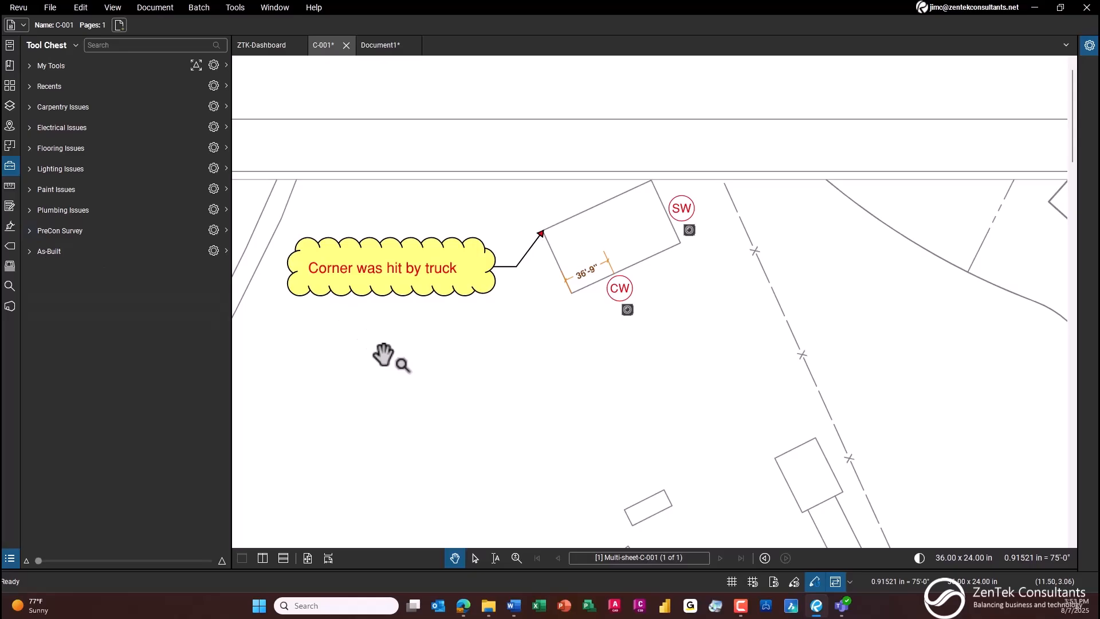
{"action": "left_click", "coordinate": [10, 558]}
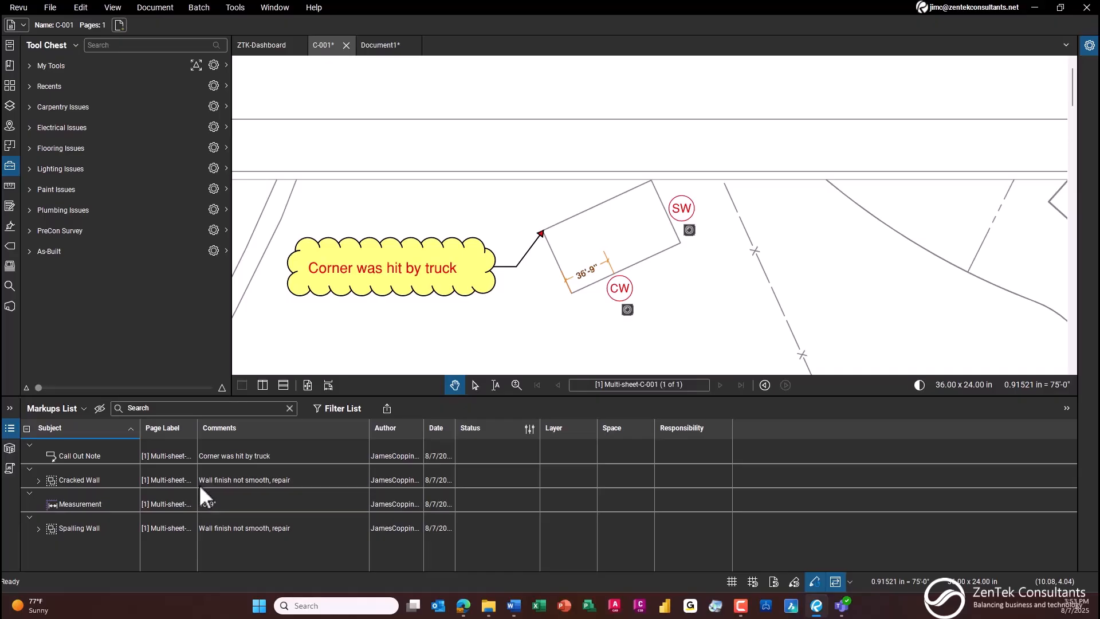
{"action": "scroll", "coordinate": [452, 313], "scroll_direction": "down", "scroll_amount": 2}
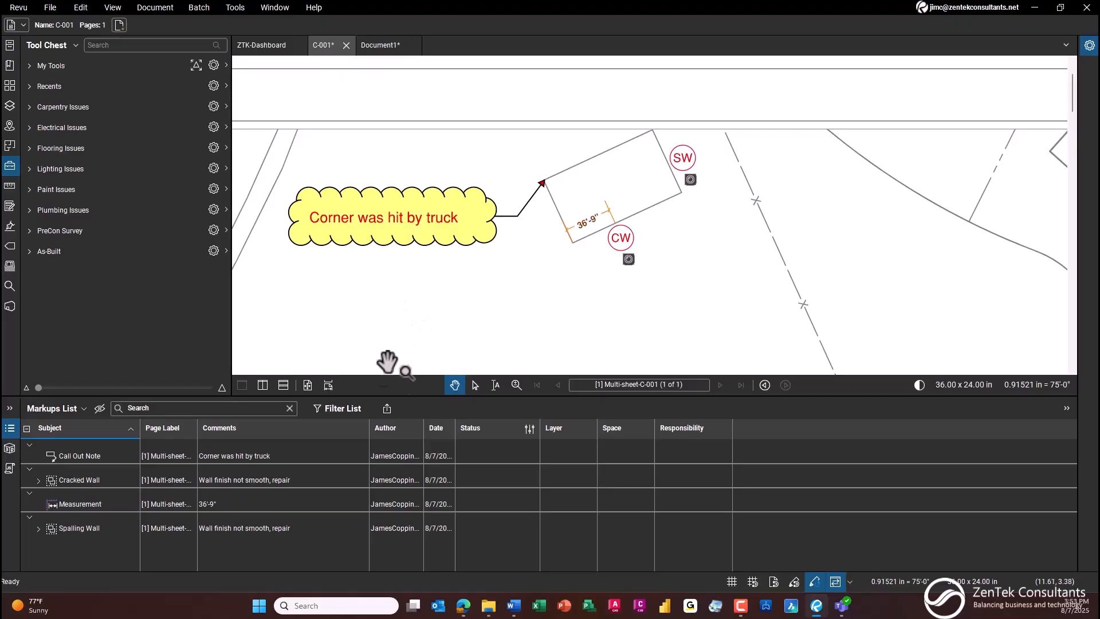
{"action": "left_click", "coordinate": [387, 408]}
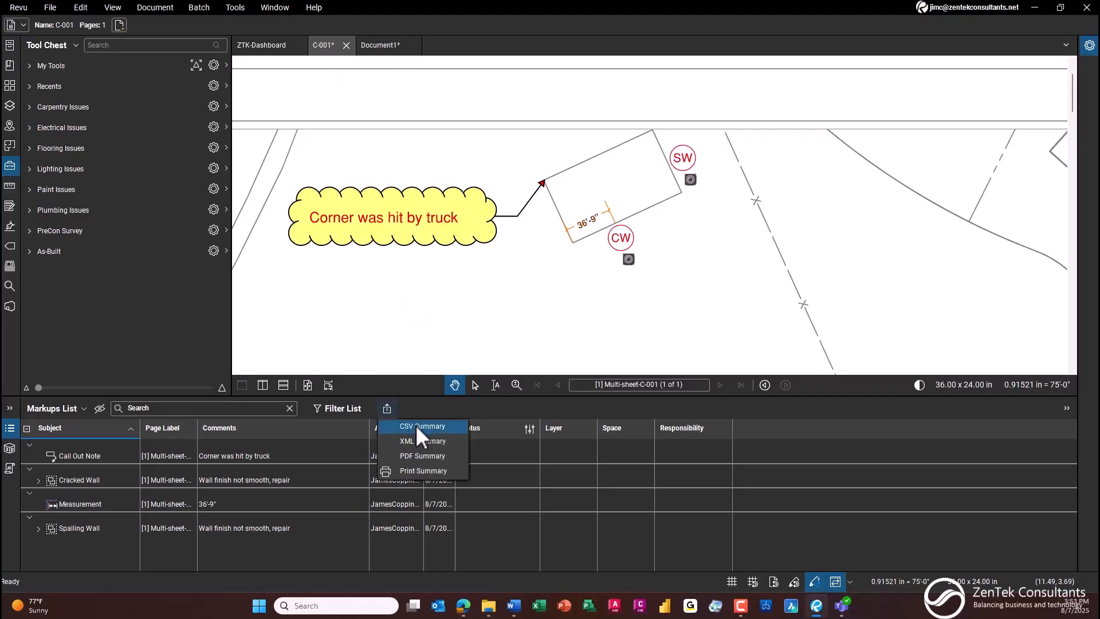
{"action": "left_click", "coordinate": [421, 427]}
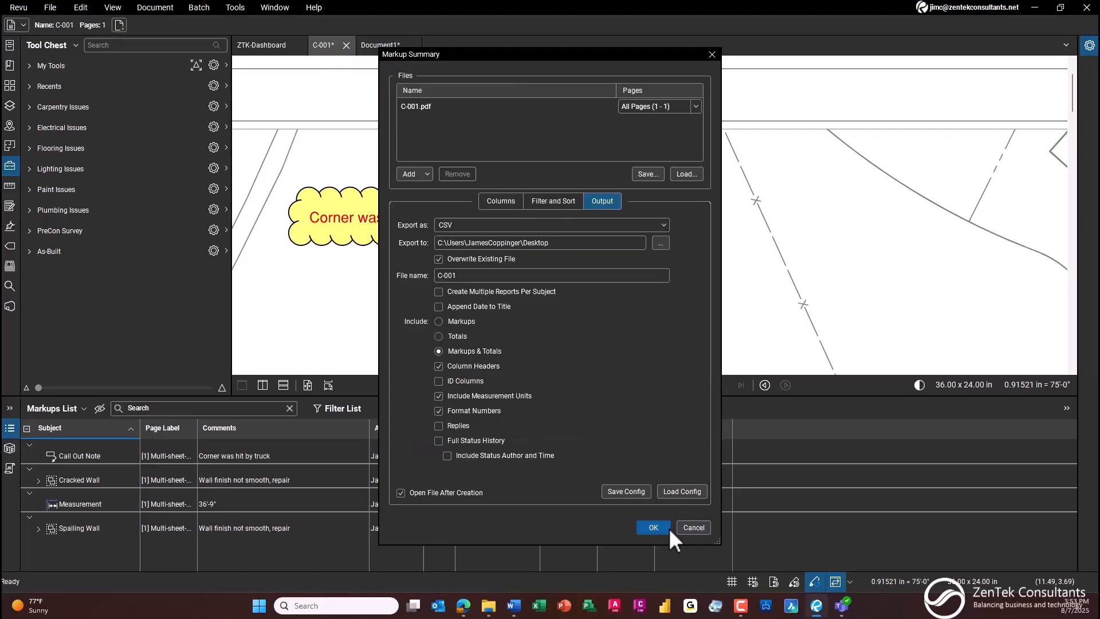
{"action": "left_click", "coordinate": [654, 528]}
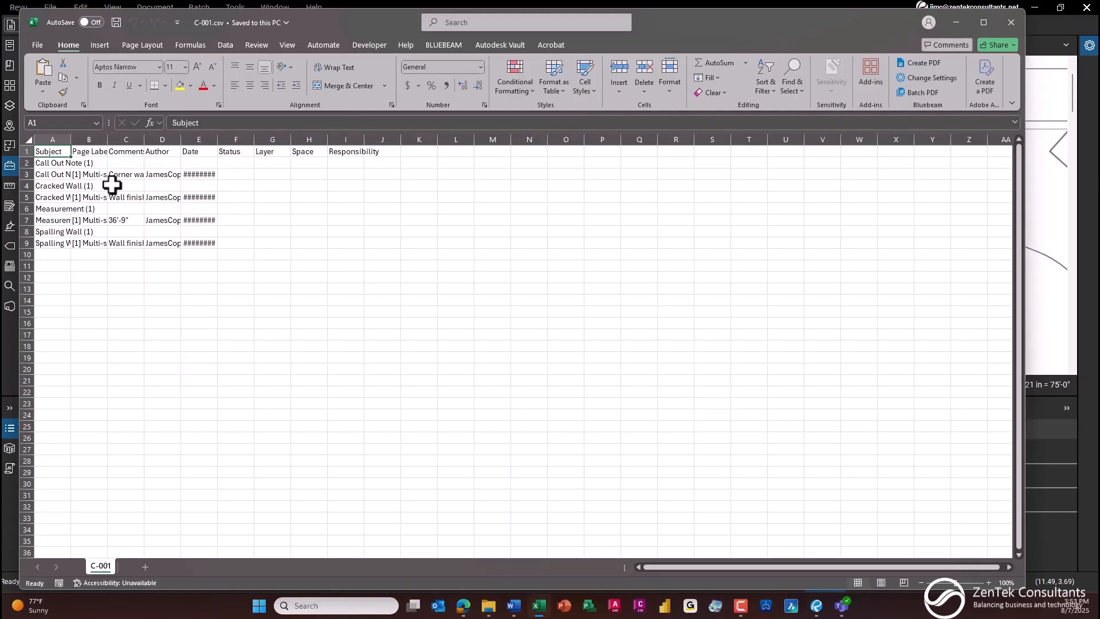
Step: In Excel, autofit columns A to I of C-001.csv to read the exported markups, then close the file
{"action": "left_click_drag", "start_coordinate": [57, 139], "coordinate": [359, 132]}
{"action": "double_click", "coordinate": [364, 140]}
{"action": "left_click", "coordinate": [624, 231]}
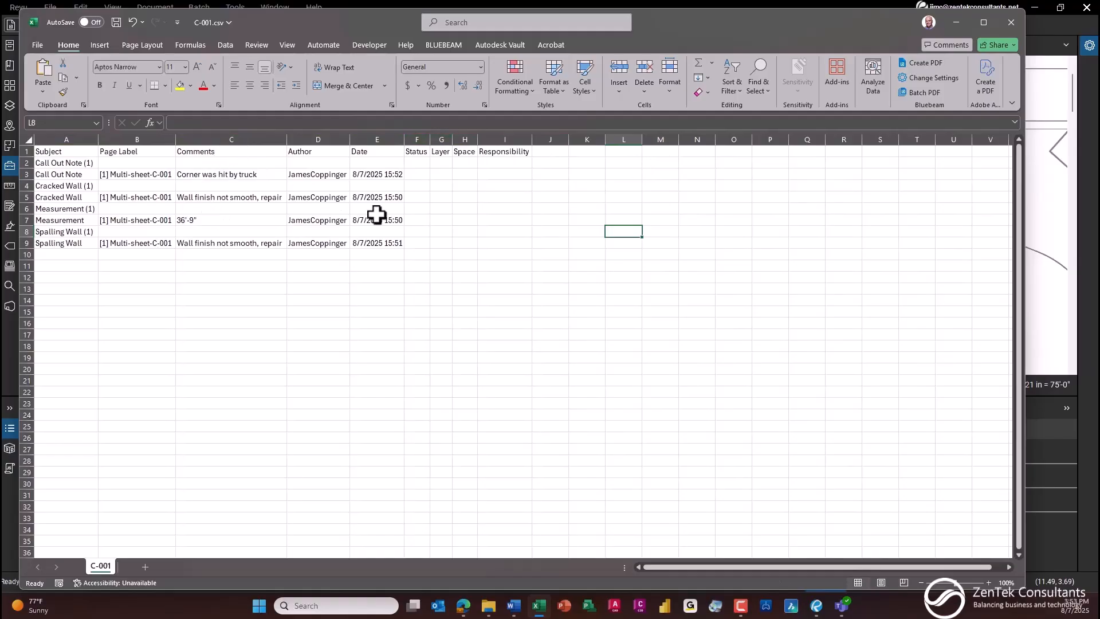
{"action": "left_click", "coordinate": [1011, 22]}
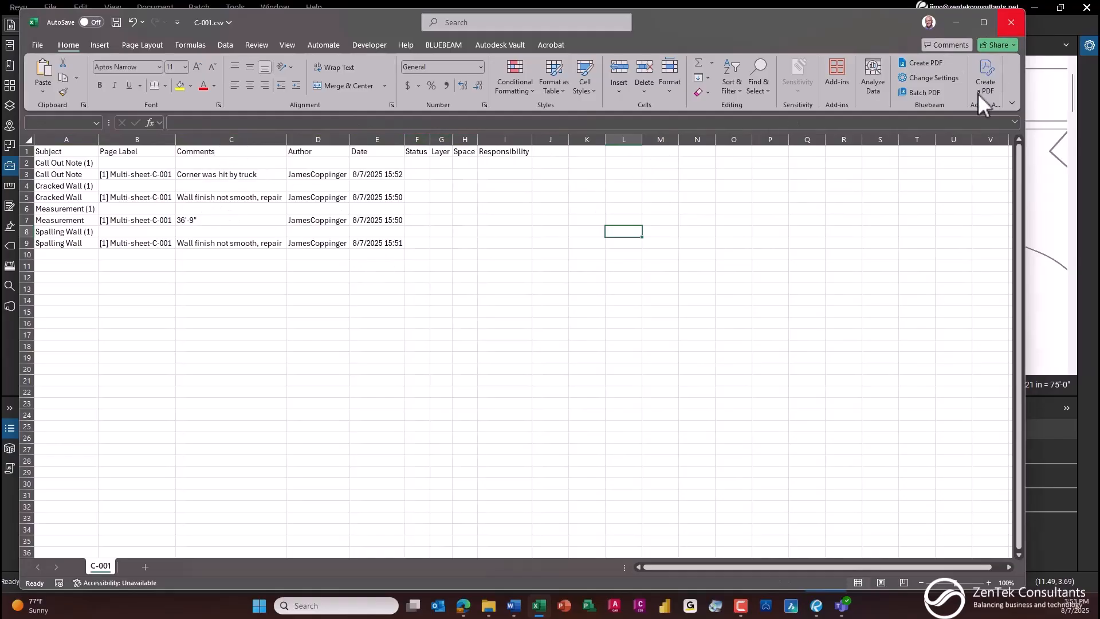
{"action": "left_click", "coordinate": [579, 456]}
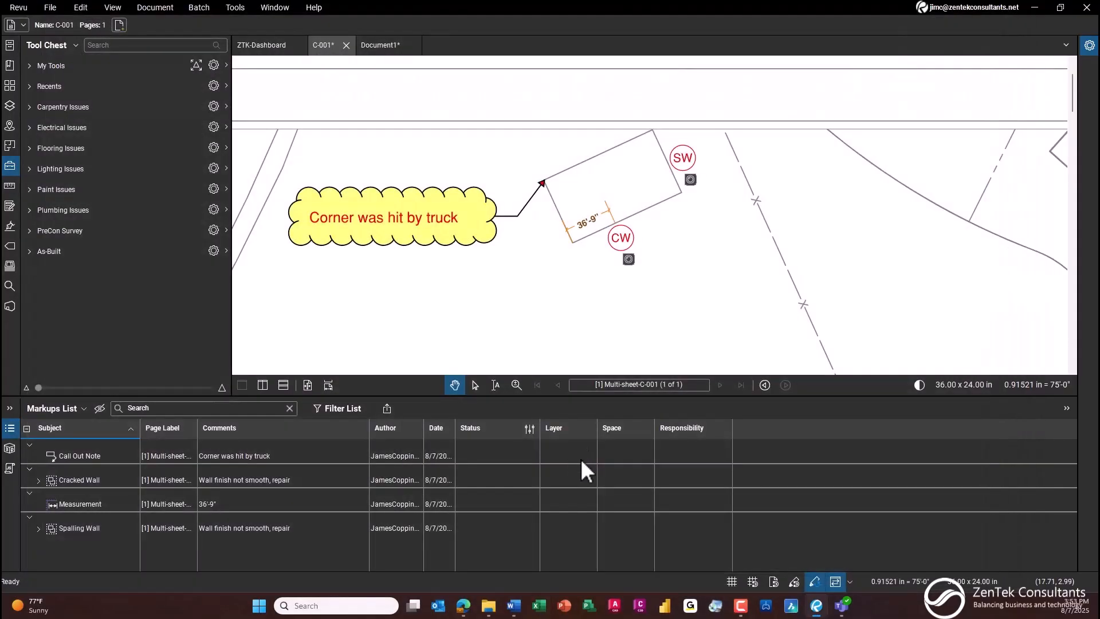
Step: Export the C-001 markups as a PDF summary with the Brinnie Inspection Report Template, Flow style and Small thumbnails
{"action": "left_click", "coordinate": [387, 408]}
{"action": "left_click", "coordinate": [428, 456]}
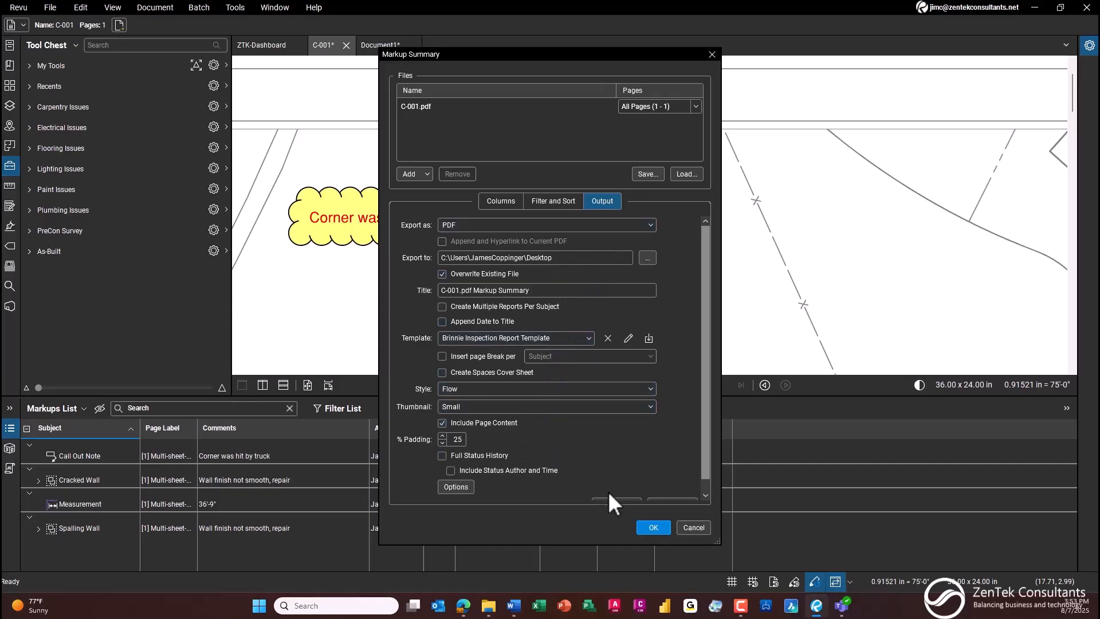
{"action": "left_click", "coordinate": [652, 526]}
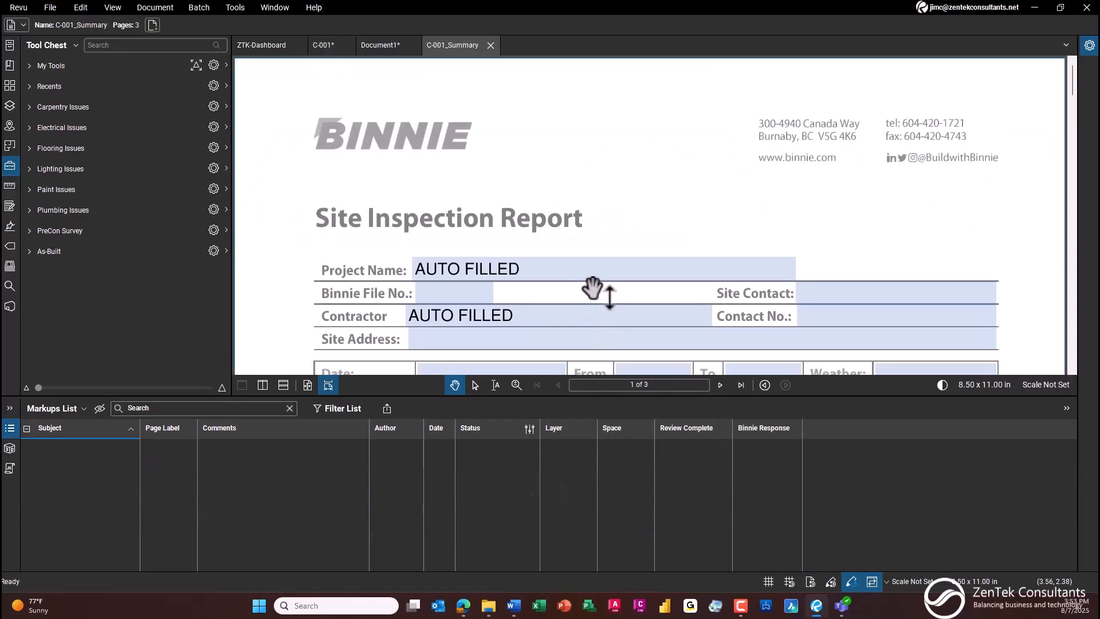
Step: Review the Site Inspection Report and its markup entries with attached photos, then close the C-001_Summary file
{"action": "scroll", "coordinate": [547, 255], "scroll_direction": "down", "scroll_amount": 10}
{"action": "scroll", "coordinate": [553, 261], "scroll_direction": "up", "scroll_amount": 3}
{"action": "scroll", "coordinate": [558, 269], "scroll_direction": "down", "scroll_amount": 2}
{"action": "scroll", "coordinate": [557, 269], "scroll_direction": "up", "scroll_amount": 2}
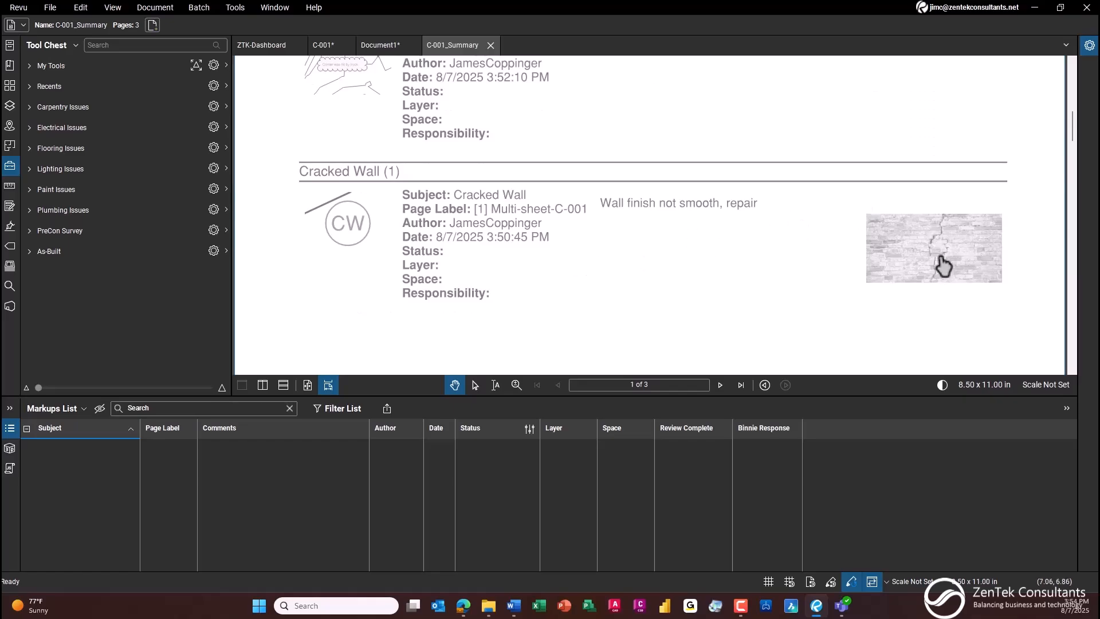
{"action": "scroll", "coordinate": [697, 215], "scroll_direction": "up", "scroll_amount": 2}
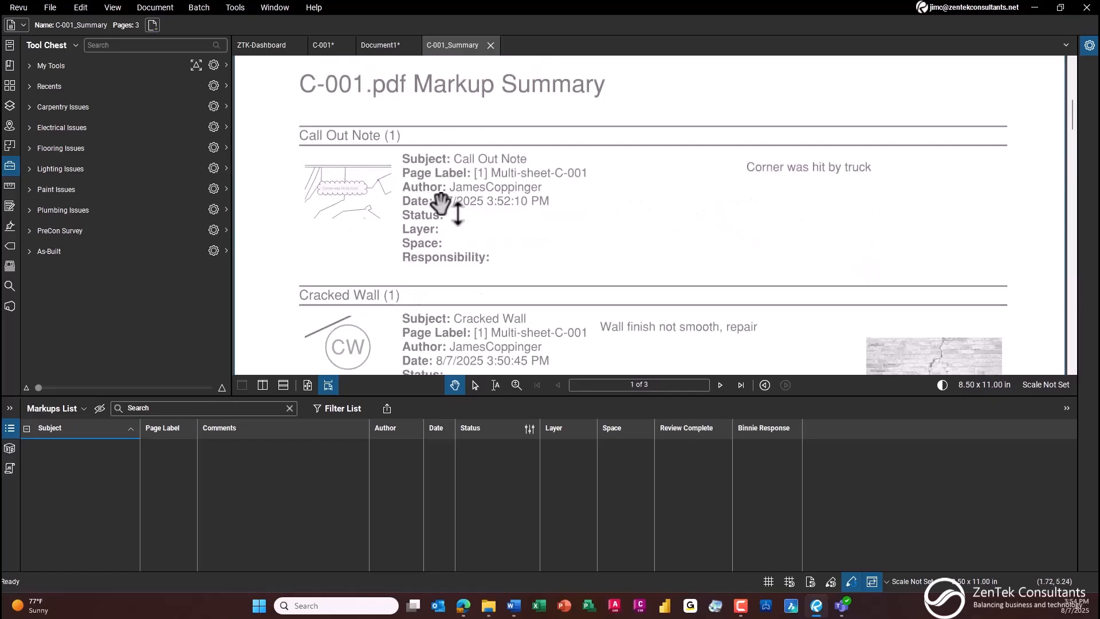
{"action": "left_click", "coordinate": [490, 45]}
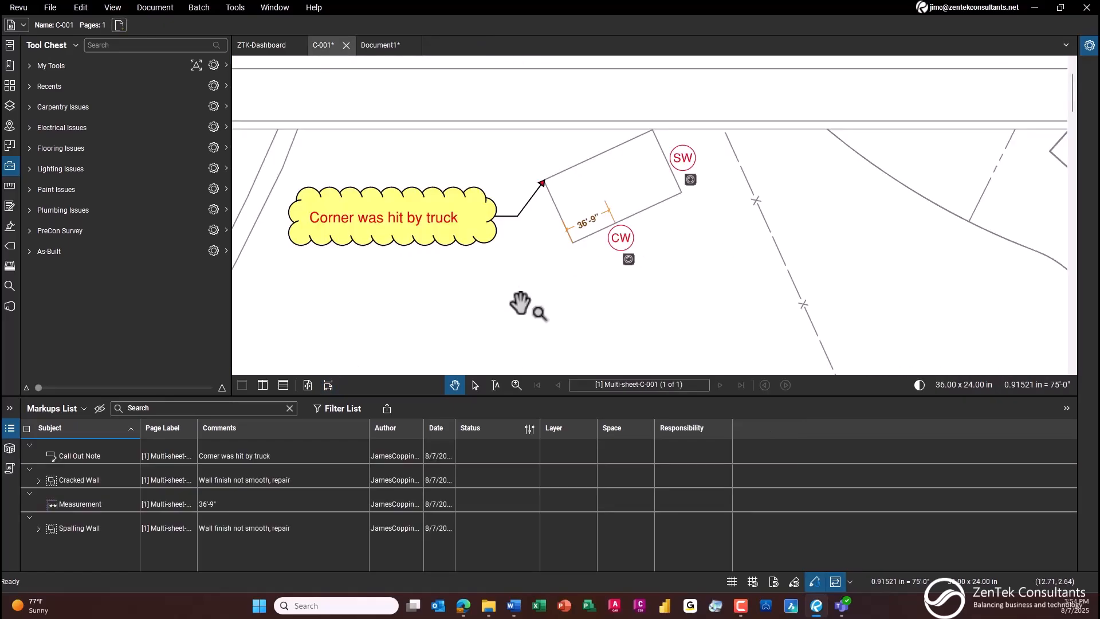
Step: Hide the Markups List and examine the site plan from the surveyed building down to the sewer junction at station 7+00
{"action": "left_click", "coordinate": [10, 428]}
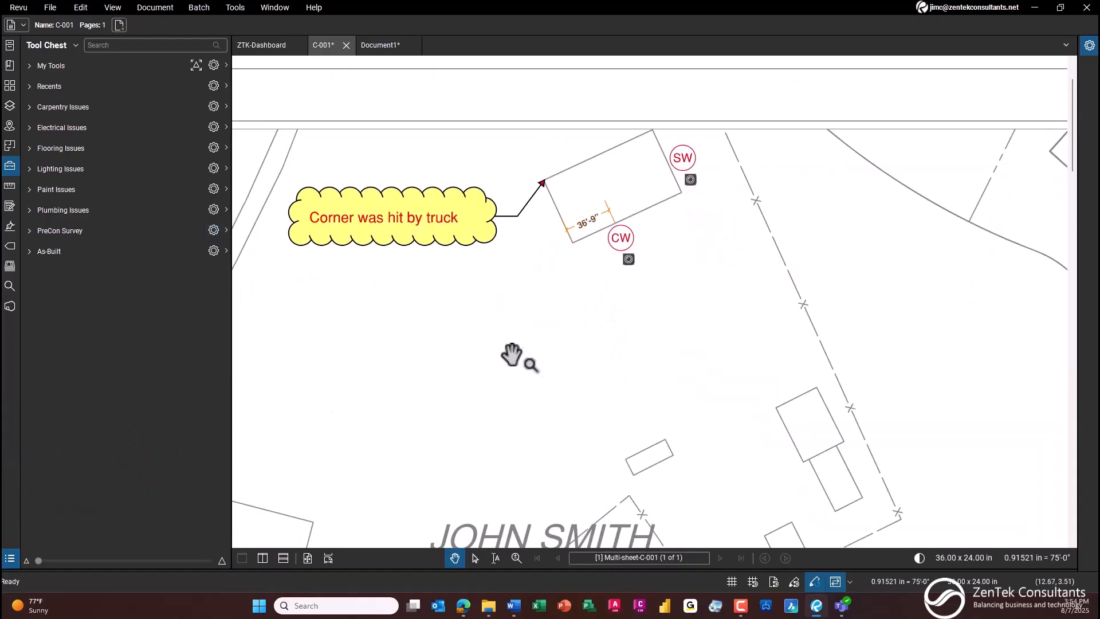
{"action": "scroll", "coordinate": [521, 358], "scroll_direction": "down", "scroll_amount": 1}
{"action": "scroll", "coordinate": [523, 352], "scroll_direction": "down", "scroll_amount": 1}
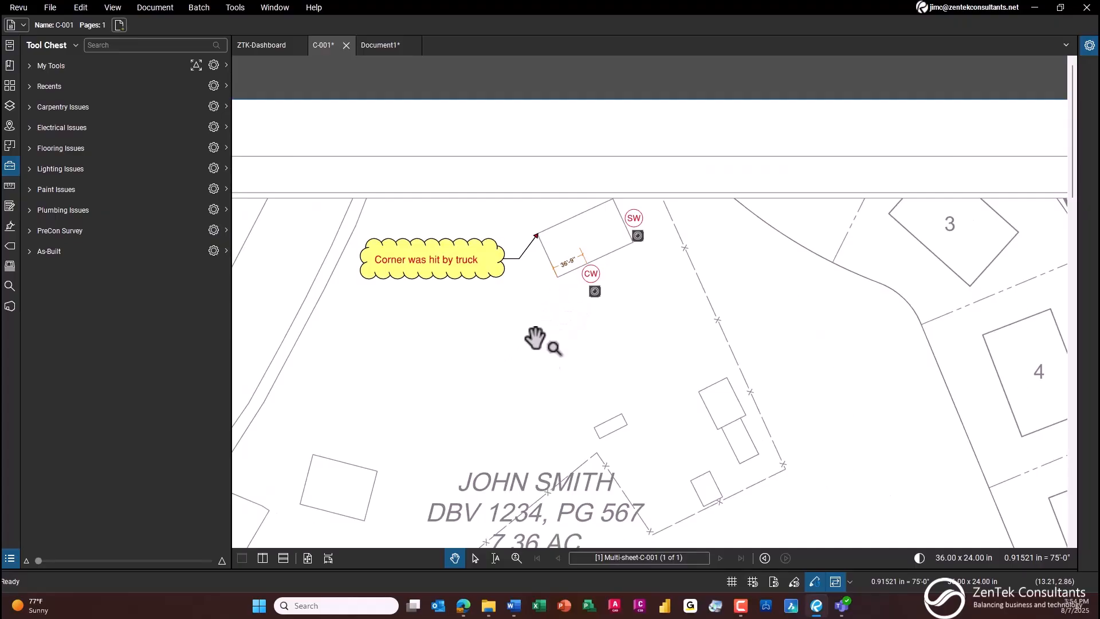
{"action": "left_click_drag", "start_coordinate": [539, 313], "coordinate": [564, 95]}
{"action": "scroll", "coordinate": [550, 321], "scroll_direction": "down", "scroll_amount": 4}
{"action": "left_click_drag", "start_coordinate": [572, 445], "coordinate": [569, 213]}
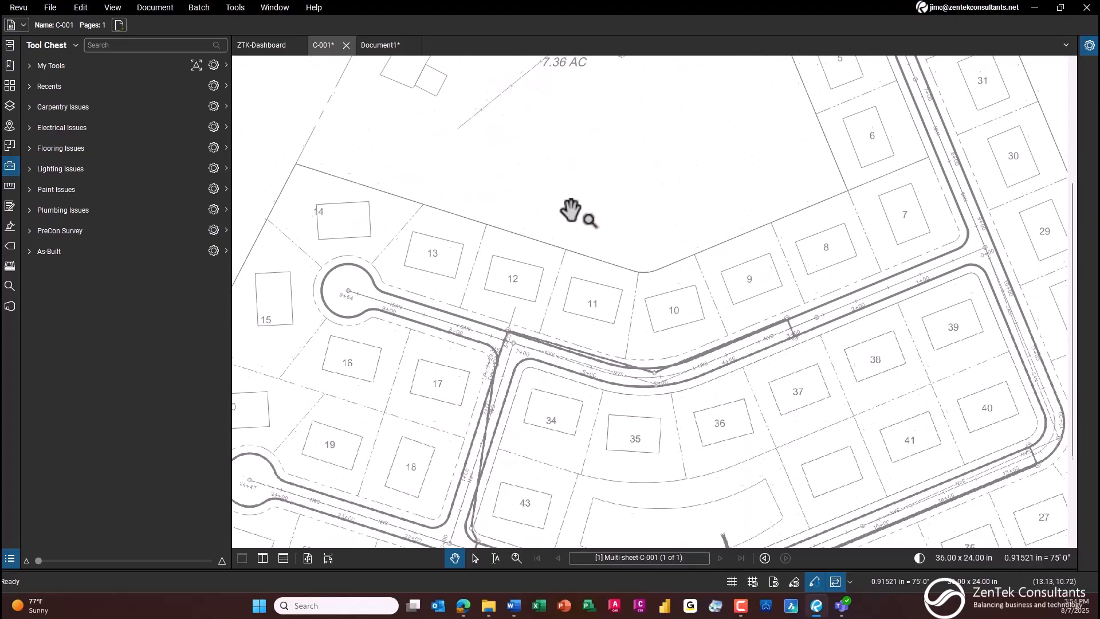
{"action": "left_click_drag", "start_coordinate": [561, 170], "coordinate": [582, 511]}
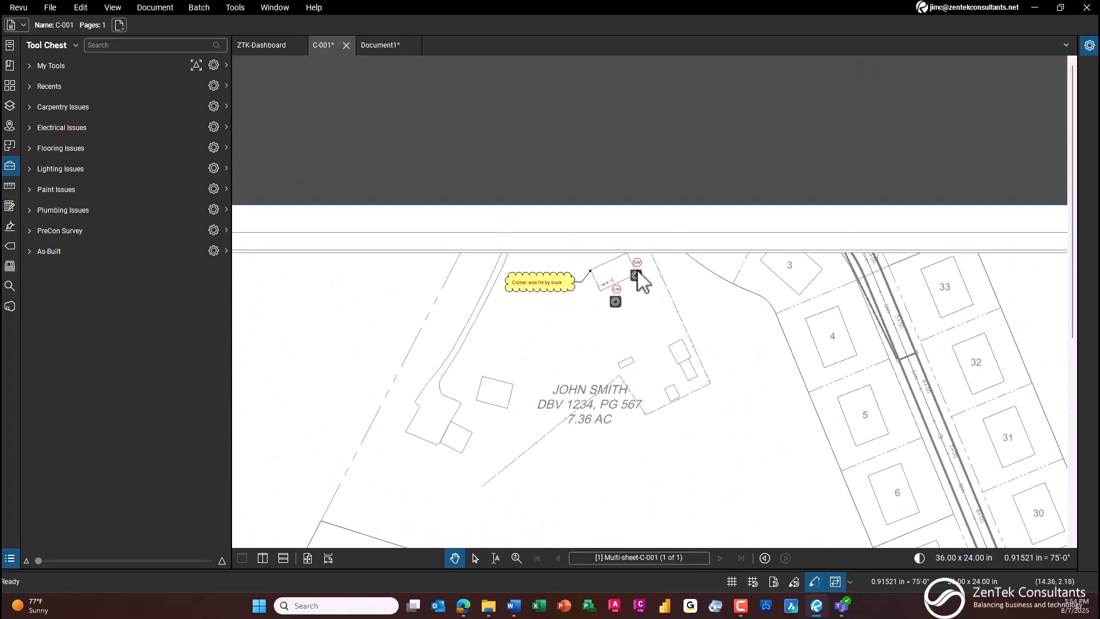
{"action": "scroll", "coordinate": [457, 255], "scroll_direction": "up", "scroll_amount": 1}
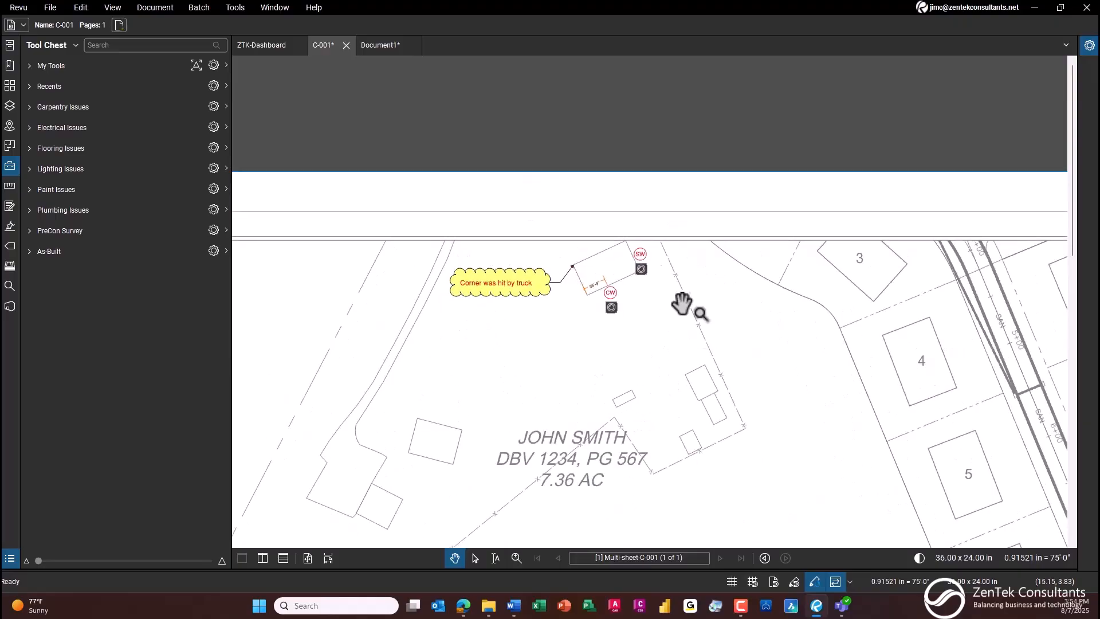
{"action": "mouse_move", "coordinate": [444, 509]}
{"action": "left_mouse_down"}
{"action": "mouse_move", "coordinate": [464, 476]}
{"action": "mouse_move", "coordinate": [511, 156]}
{"action": "left_mouse_up"}
{"action": "mouse_move", "coordinate": [390, 471]}
{"action": "left_mouse_down"}
{"action": "mouse_move", "coordinate": [459, 349]}
{"action": "mouse_move", "coordinate": [472, 262]}
{"action": "left_mouse_up"}
{"action": "mouse_move", "coordinate": [438, 440]}
{"action": "left_mouse_down"}
{"action": "mouse_move", "coordinate": [347, 357]}
{"action": "mouse_move", "coordinate": [328, 369]}
{"action": "left_mouse_up"}
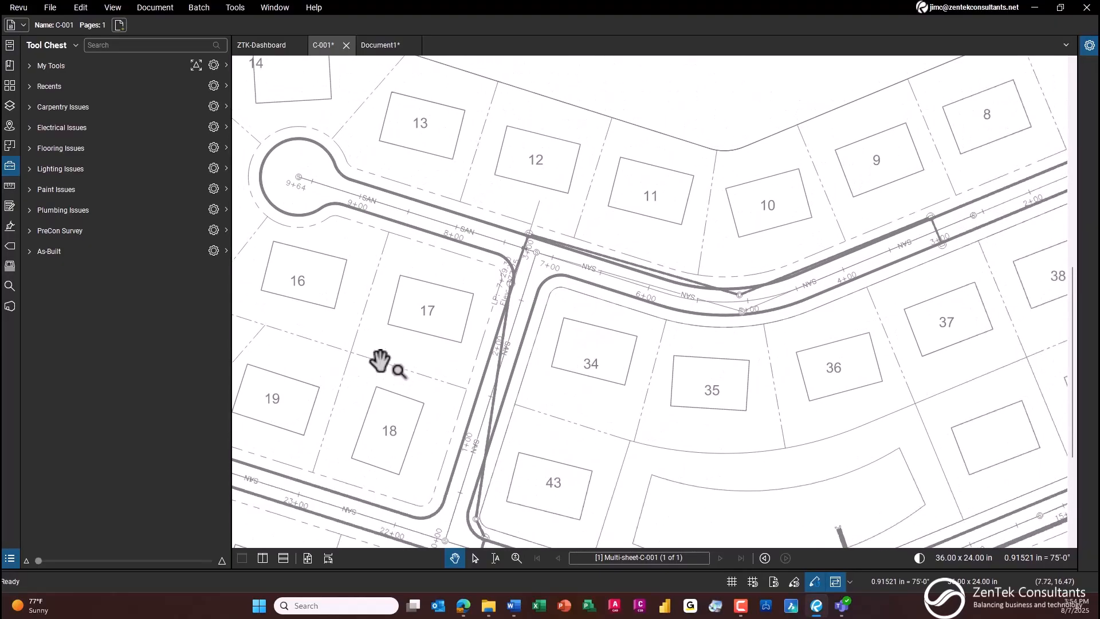
{"action": "scroll", "coordinate": [553, 256], "scroll_direction": "up", "scroll_amount": 4}
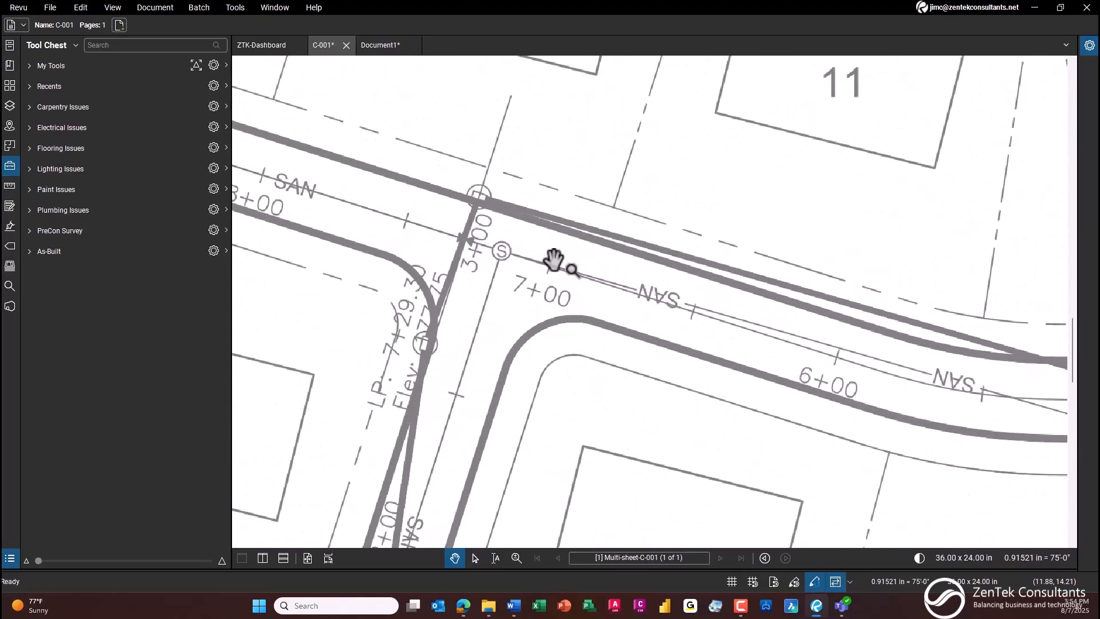
{"action": "scroll", "coordinate": [554, 260], "scroll_direction": "up", "scroll_amount": 1}
{"action": "mouse_move", "coordinate": [554, 259]}
{"action": "left_mouse_down"}
{"action": "mouse_move", "coordinate": [537, 291]}
{"action": "mouse_move", "coordinate": [523, 277]}
{"action": "left_mouse_up"}
{"action": "scroll", "coordinate": [523, 278], "scroll_direction": "down", "scroll_amount": 1}
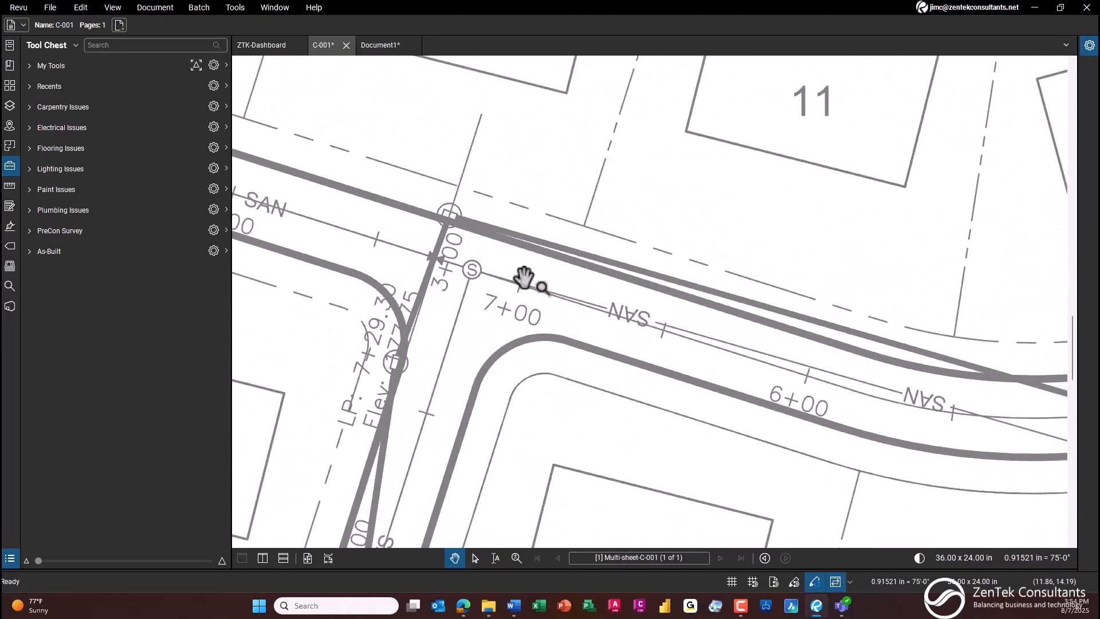
{"action": "mouse_move", "coordinate": [634, 338]}
{"action": "left_mouse_down"}
{"action": "mouse_move", "coordinate": [573, 345]}
{"action": "mouse_move", "coordinate": [552, 314]}
{"action": "mouse_move", "coordinate": [571, 329]}
{"action": "left_mouse_up"}
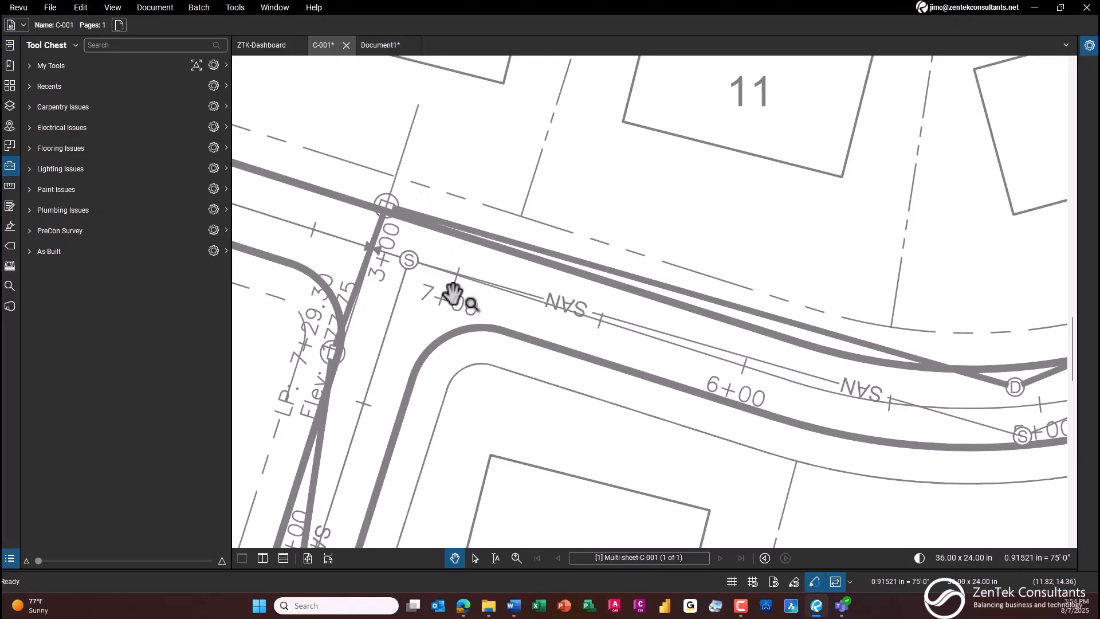
Step: Draw an AB-Pipe run with the As-Built tool set from the structure near LP 7+29.30, 100 ft long at -45° rotation
{"action": "left_click", "coordinate": [28, 252]}
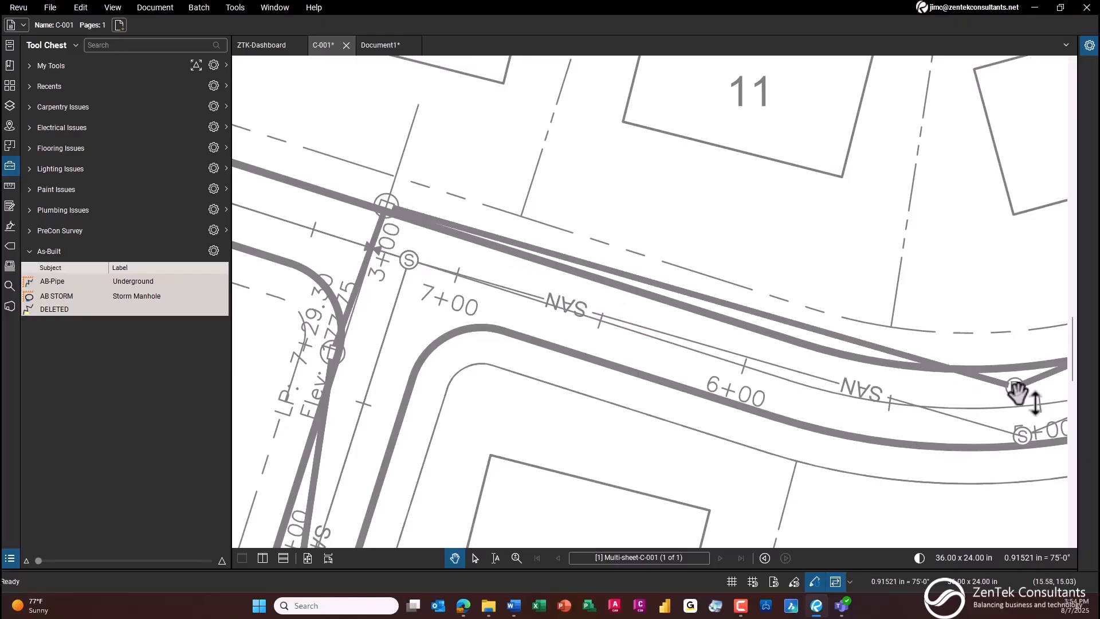
{"action": "left_click", "coordinate": [81, 280]}
{"action": "left_click", "coordinate": [61, 295]}
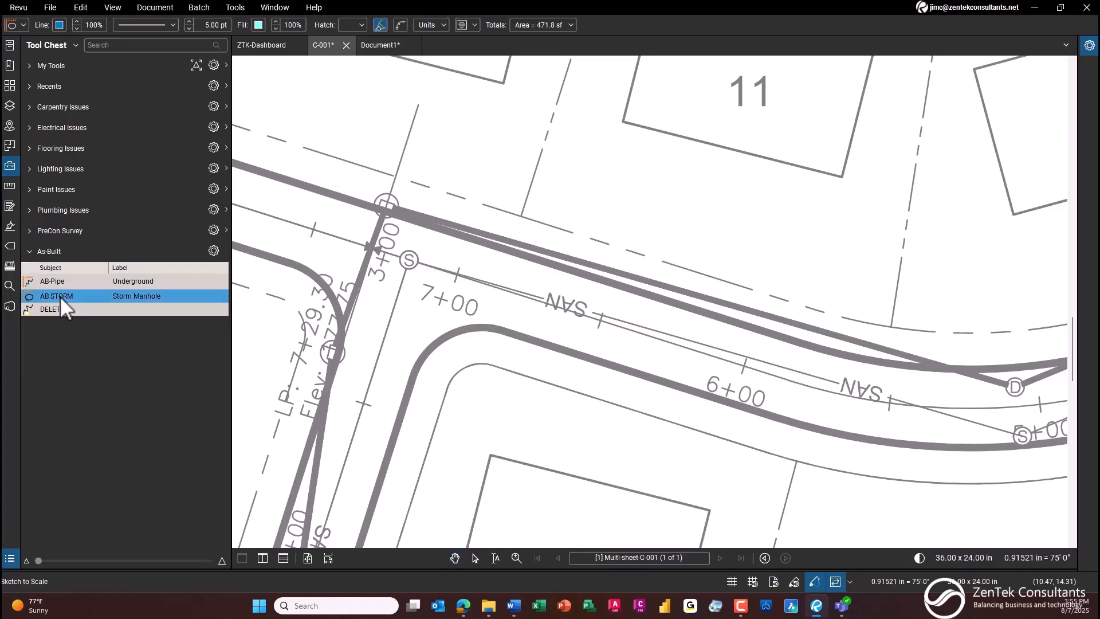
{"action": "left_click", "coordinate": [97, 282]}
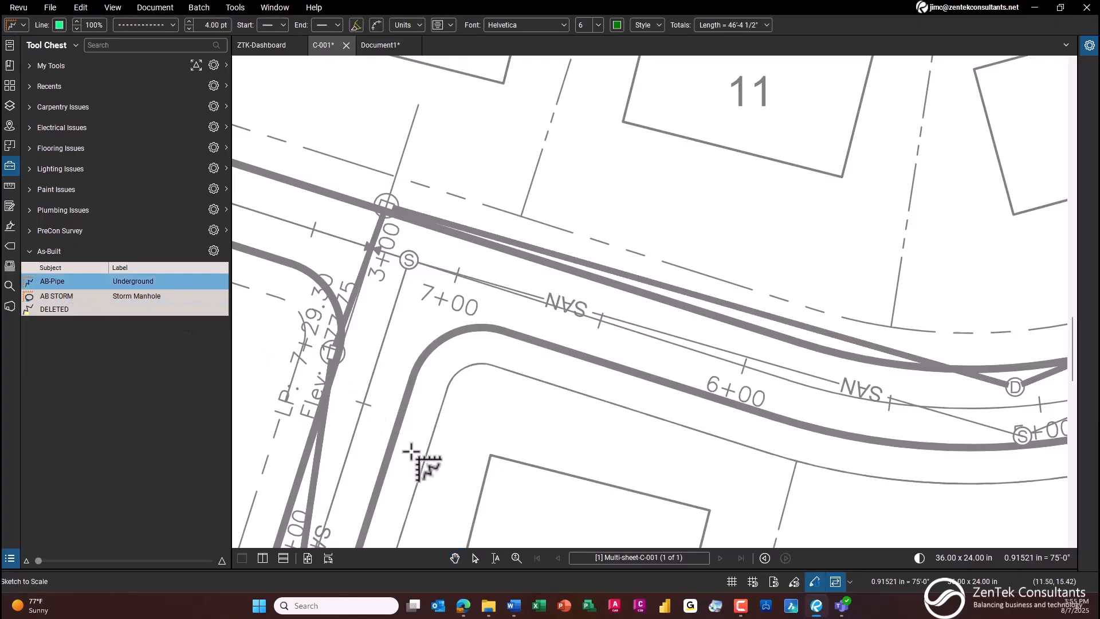
{"action": "left_click", "coordinate": [332, 352]}
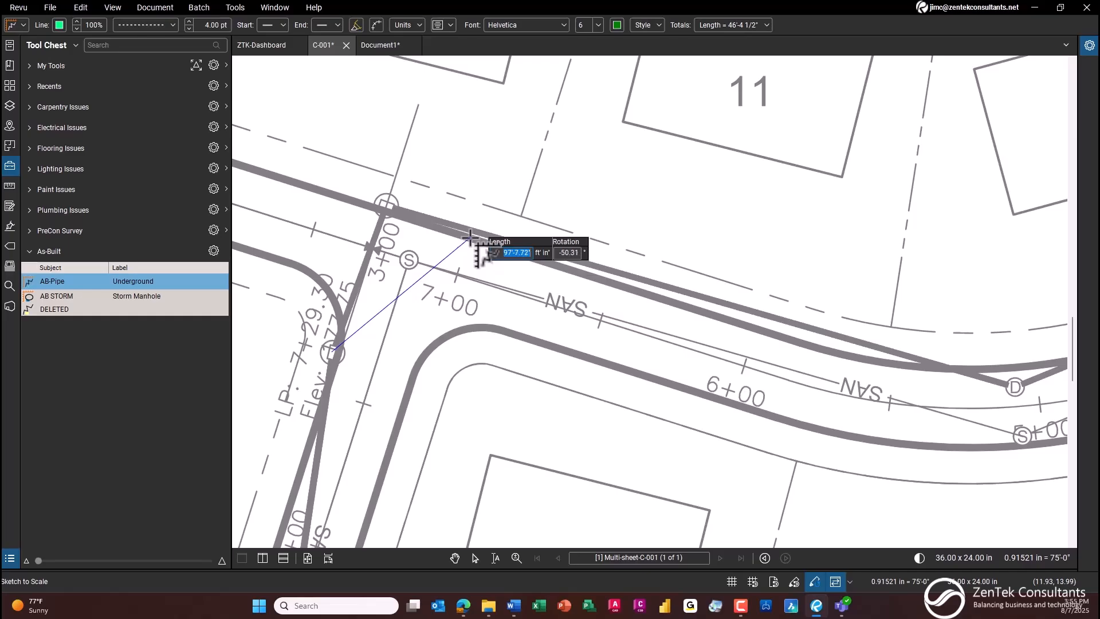
{"action": "type", "text": "100"}
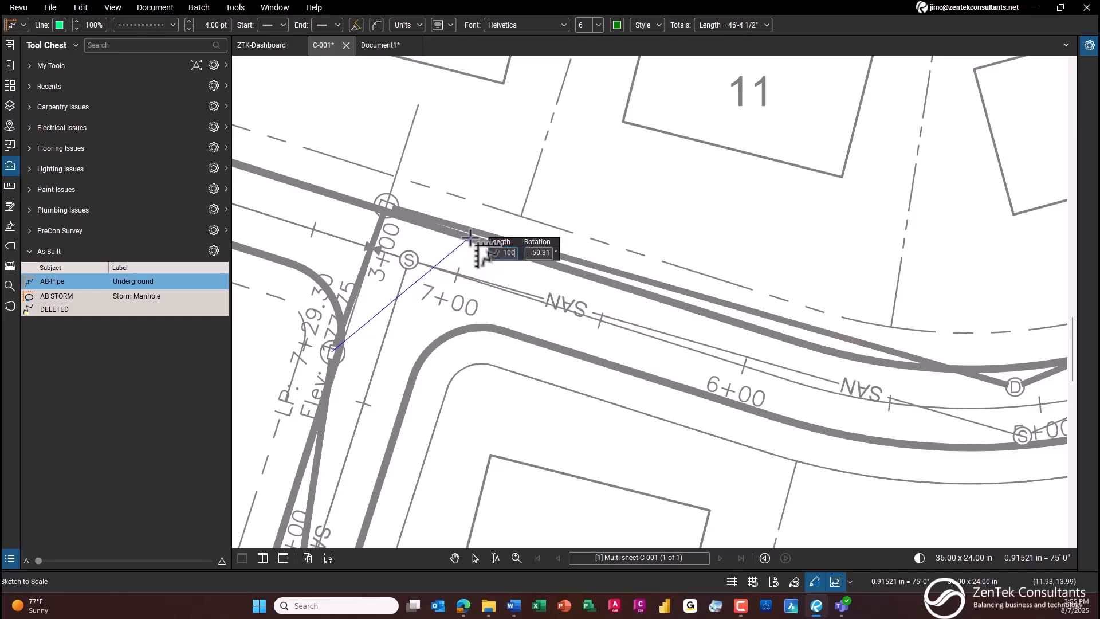
{"action": "key", "text": "Tab"}
{"action": "type", "text": "-45"}
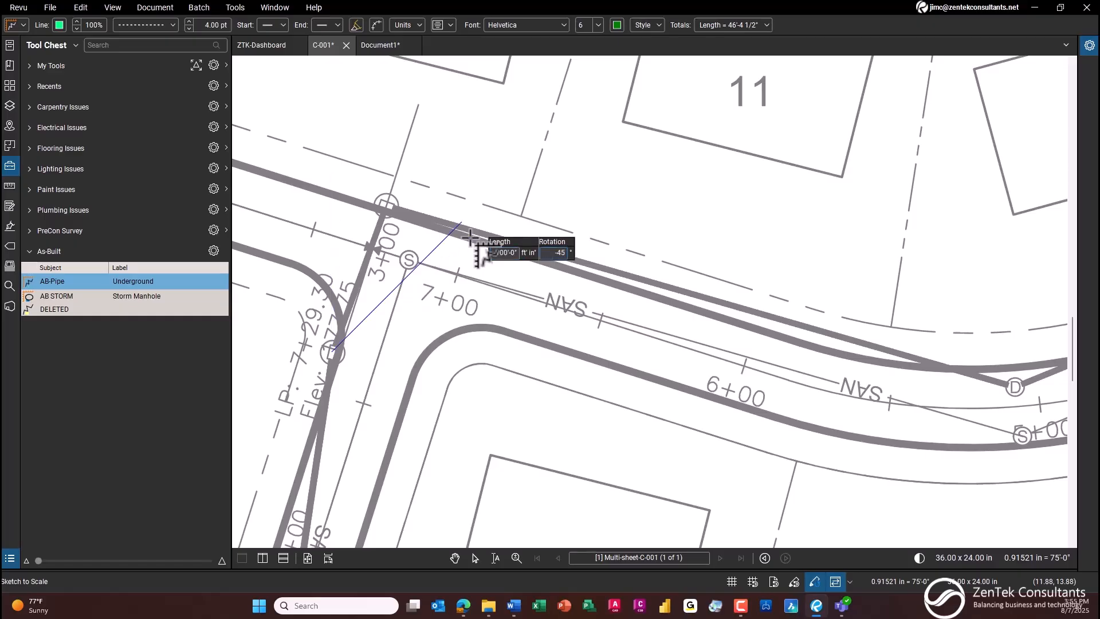
{"action": "key", "text": "Return"}
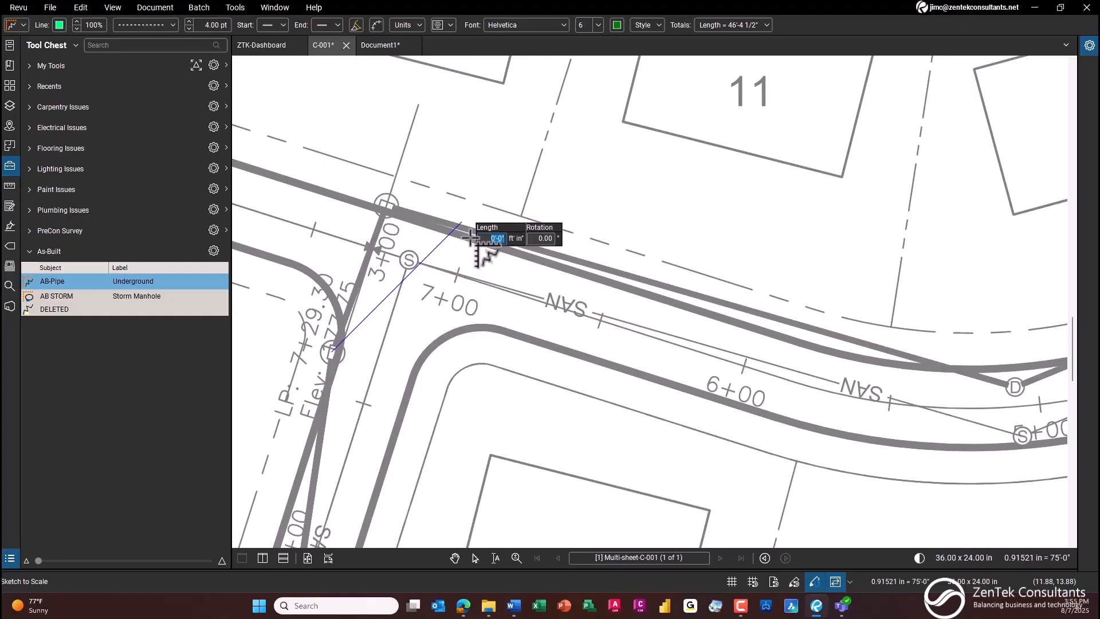
{"action": "key", "text": "Return"}
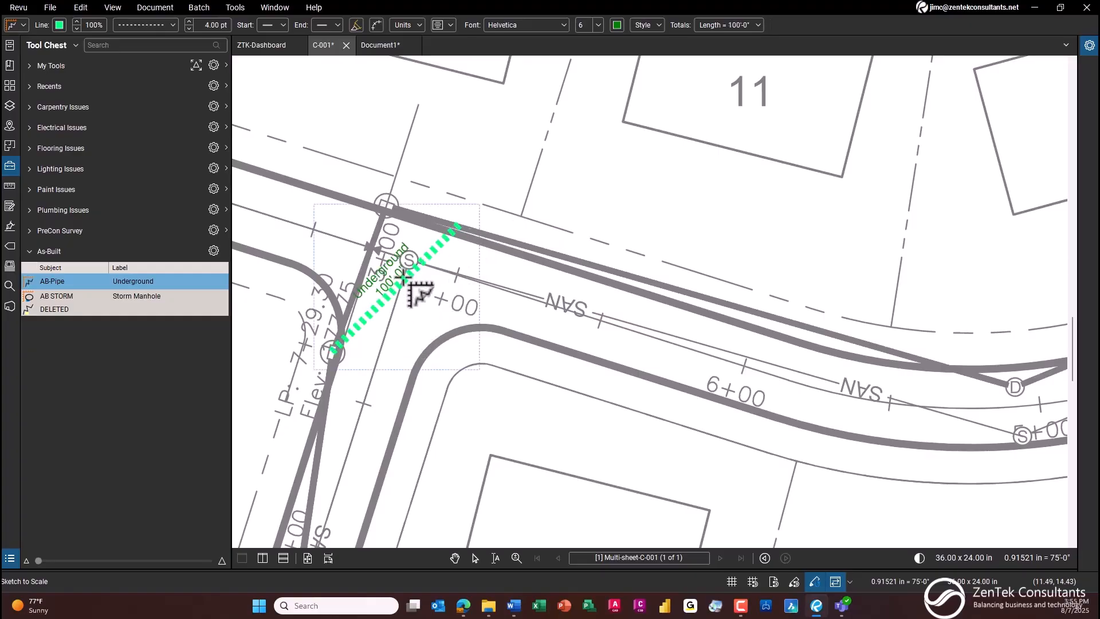
Step: Place an AB STORM manhole with a 1.5 ft radius at the far end of the new underground pipe
{"action": "scroll", "coordinate": [402, 260], "scroll_direction": "up", "scroll_amount": 2}
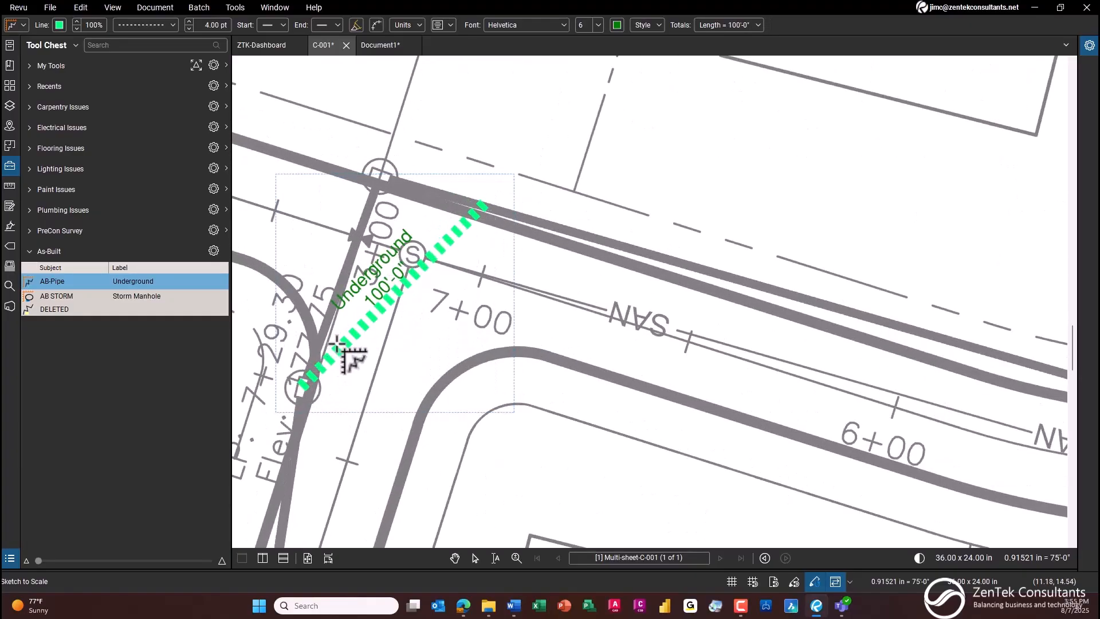
{"action": "left_click", "coordinate": [58, 297]}
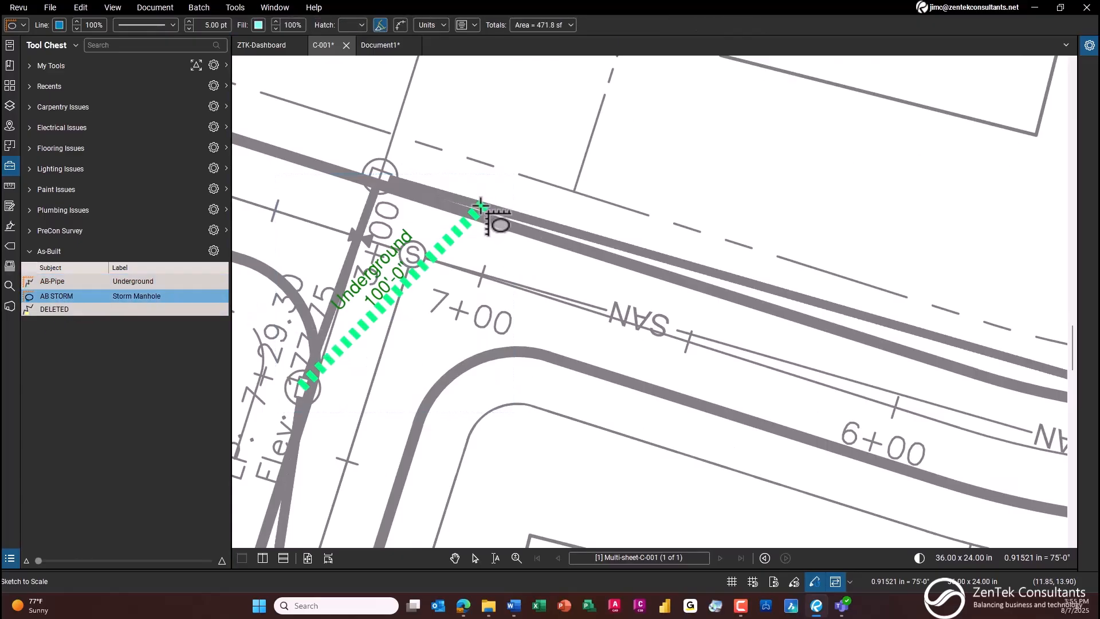
{"action": "left_click", "coordinate": [479, 206]}
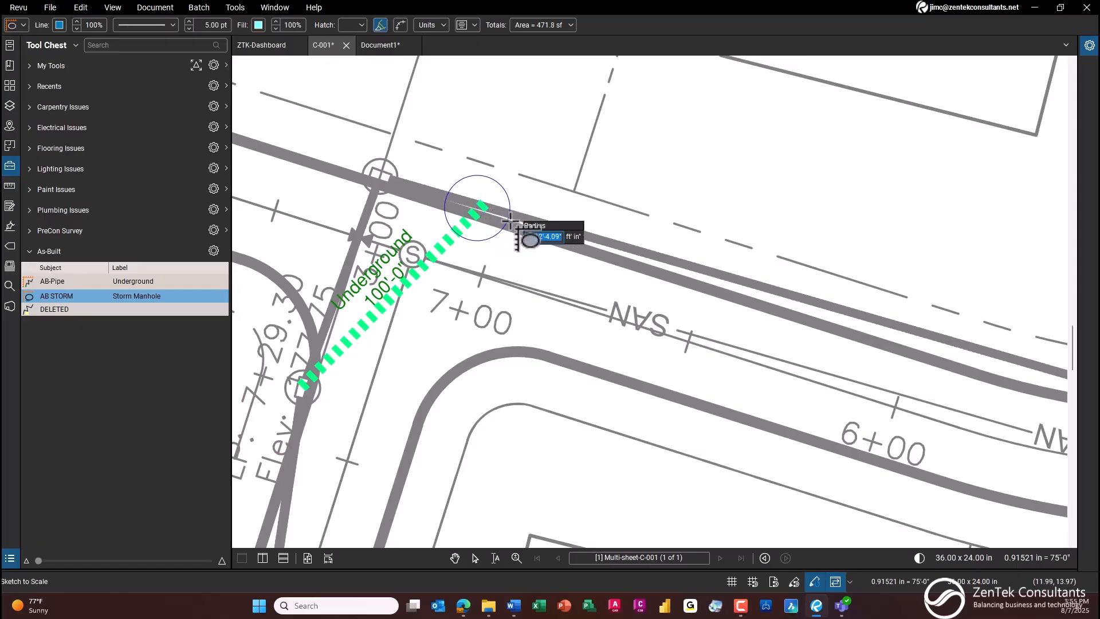
{"action": "type", "text": "1"}
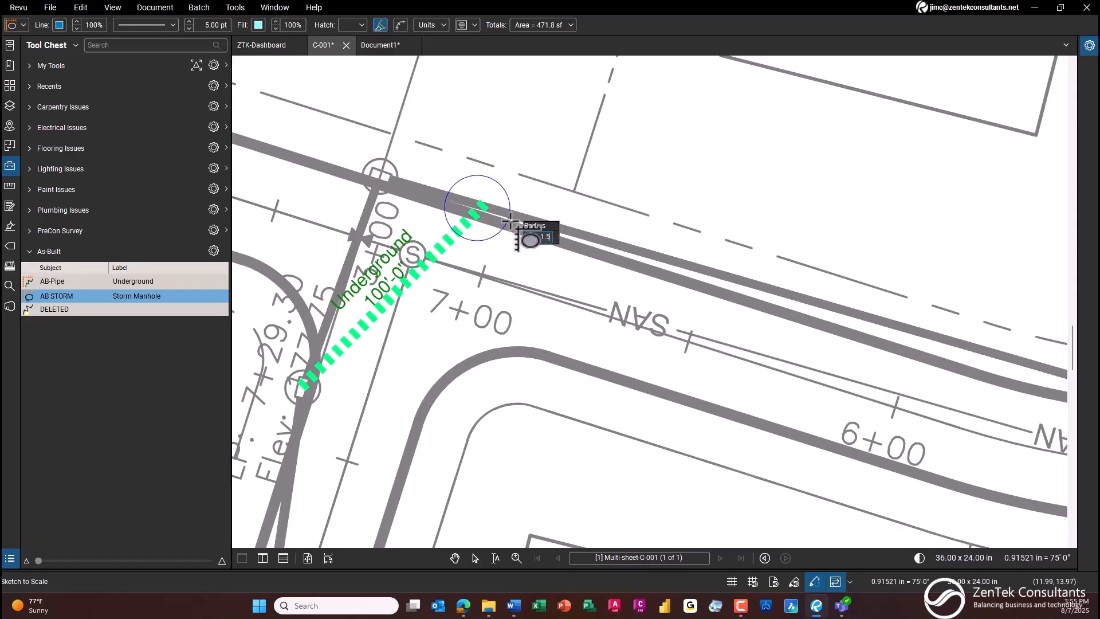
{"action": "type", "text": ".5"}
{"action": "key", "text": "Return"}
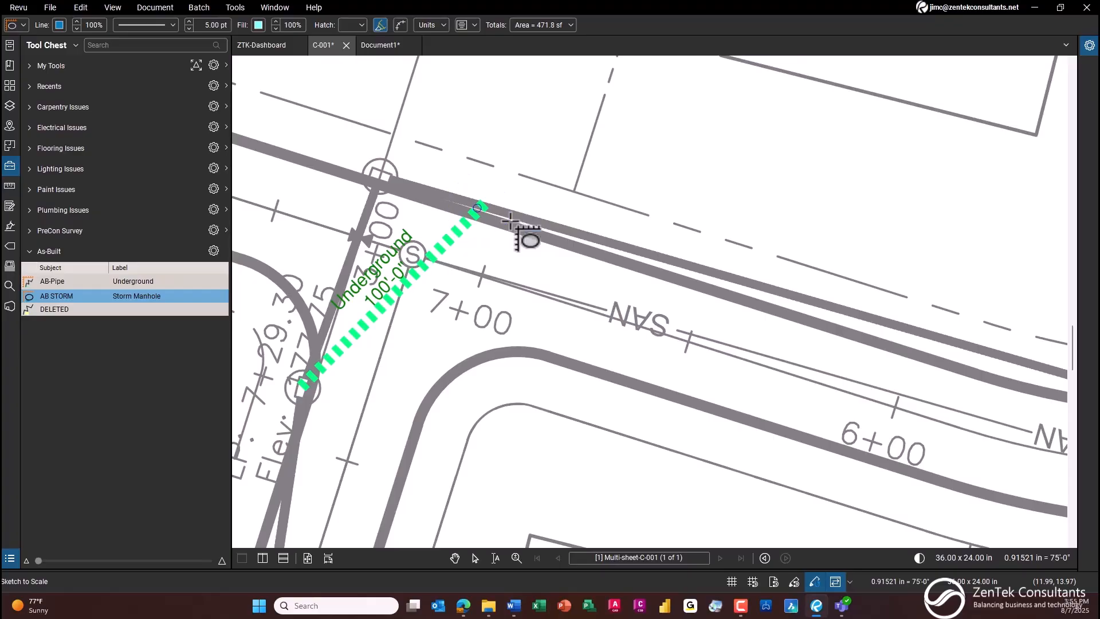
{"action": "key", "text": "Escape"}
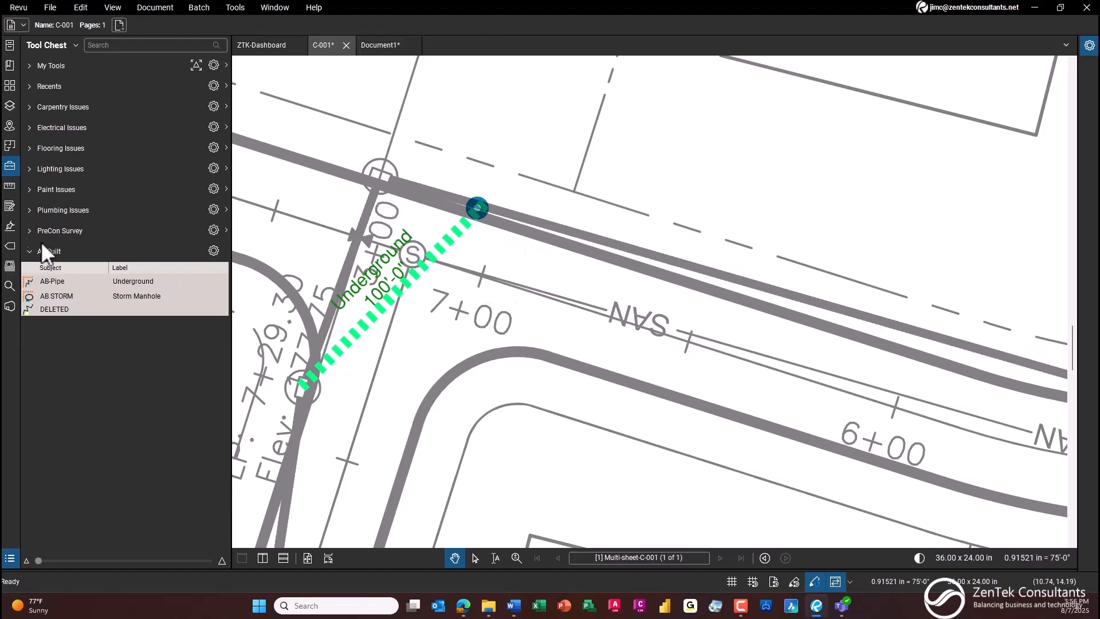
Step: Mark the original pipe route from the lower structure via the corner structure to the new manhole as DELETED, and collapse the As-Built tool set
{"action": "left_click", "coordinate": [56, 309]}
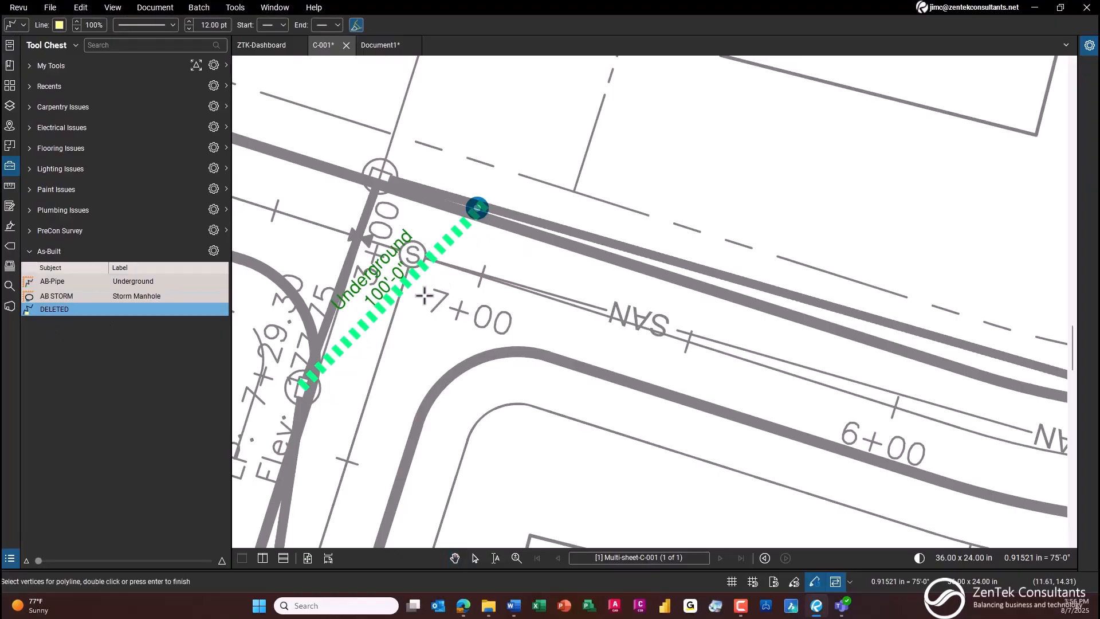
{"action": "left_click", "coordinate": [308, 383]}
{"action": "left_click", "coordinate": [378, 178]}
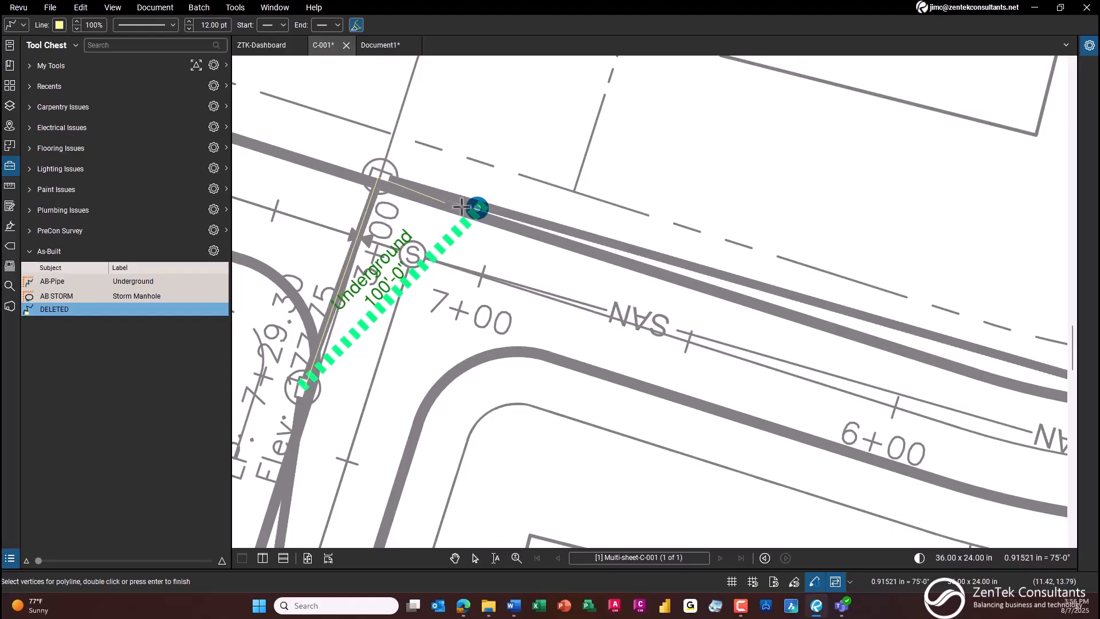
{"action": "double_click", "coordinate": [477, 209]}
{"action": "key", "text": "Escape"}
{"action": "scroll", "coordinate": [605, 261], "scroll_direction": "down", "scroll_amount": 1}
{"action": "left_click_drag", "start_coordinate": [606, 261], "coordinate": [721, 304]}
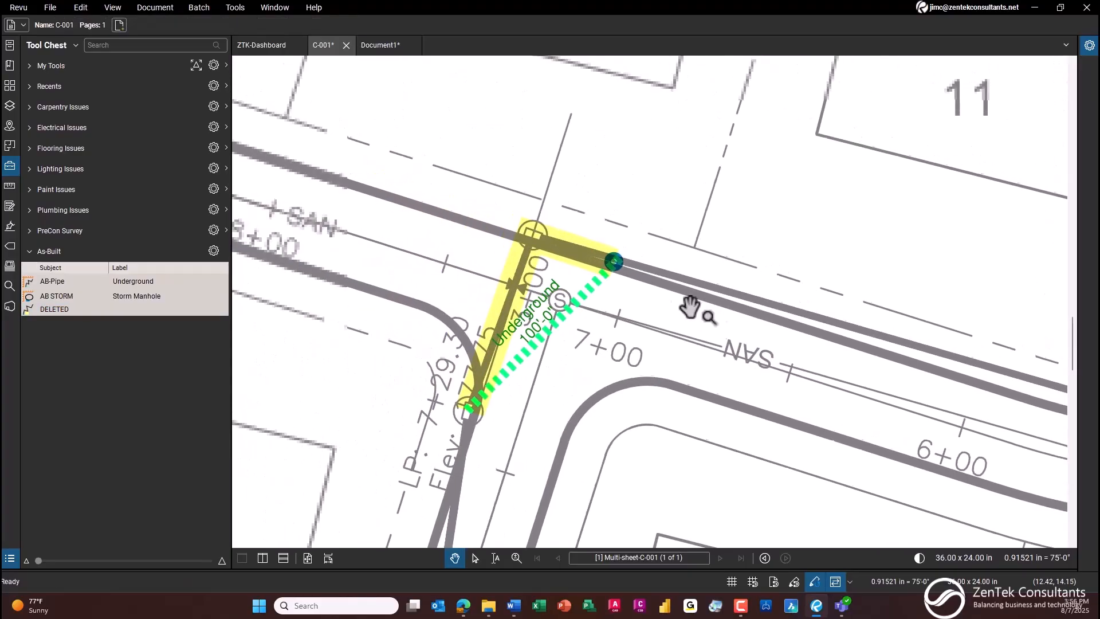
{"action": "scroll", "coordinate": [553, 256], "scroll_direction": "up", "scroll_amount": 3}
{"action": "left_click_drag", "start_coordinate": [583, 292], "coordinate": [559, 196]}
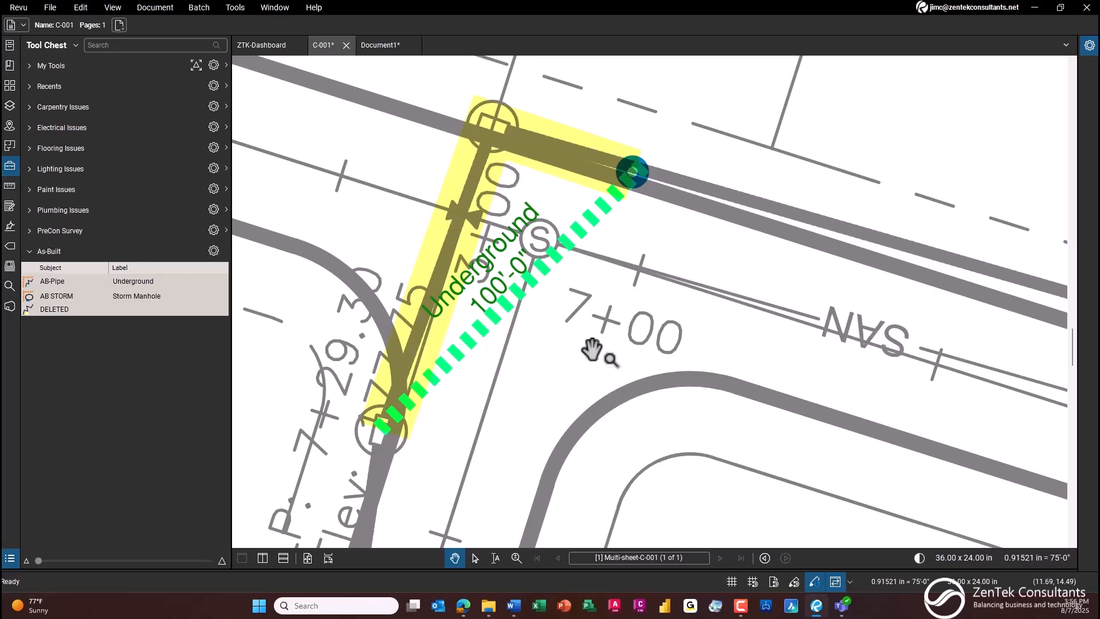
{"action": "scroll", "coordinate": [590, 352], "scroll_direction": "down", "scroll_amount": 3}
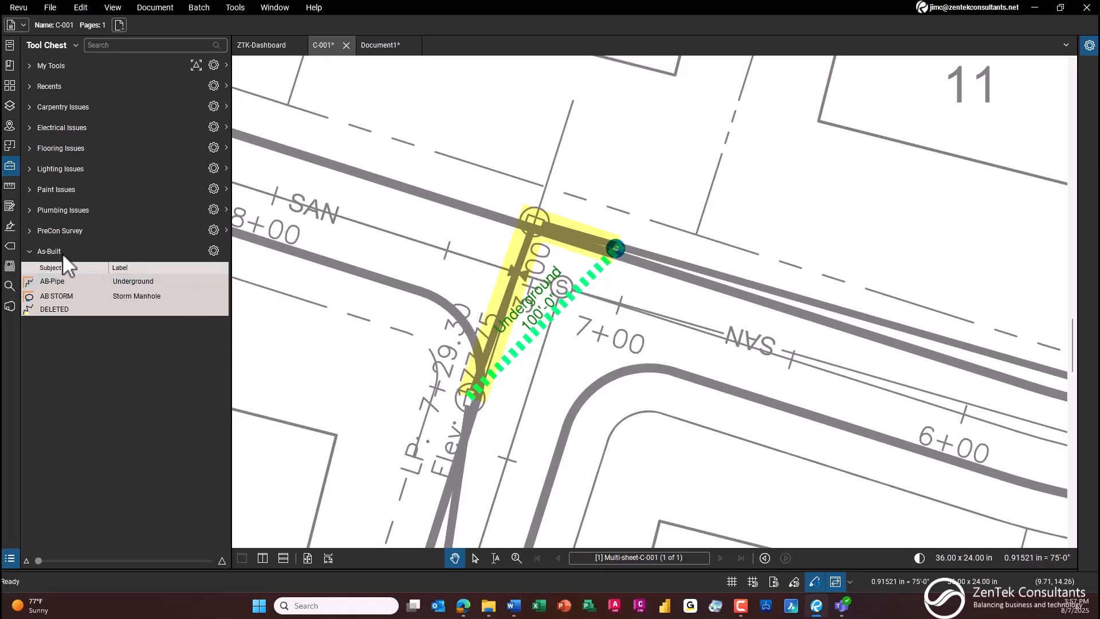
{"action": "left_click", "coordinate": [30, 252]}
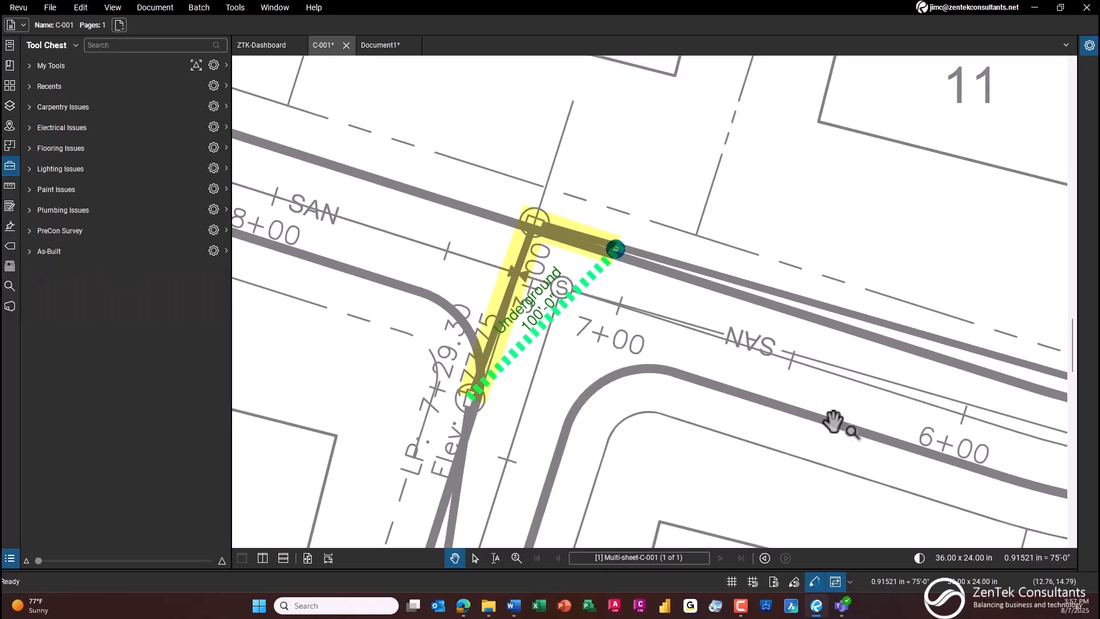